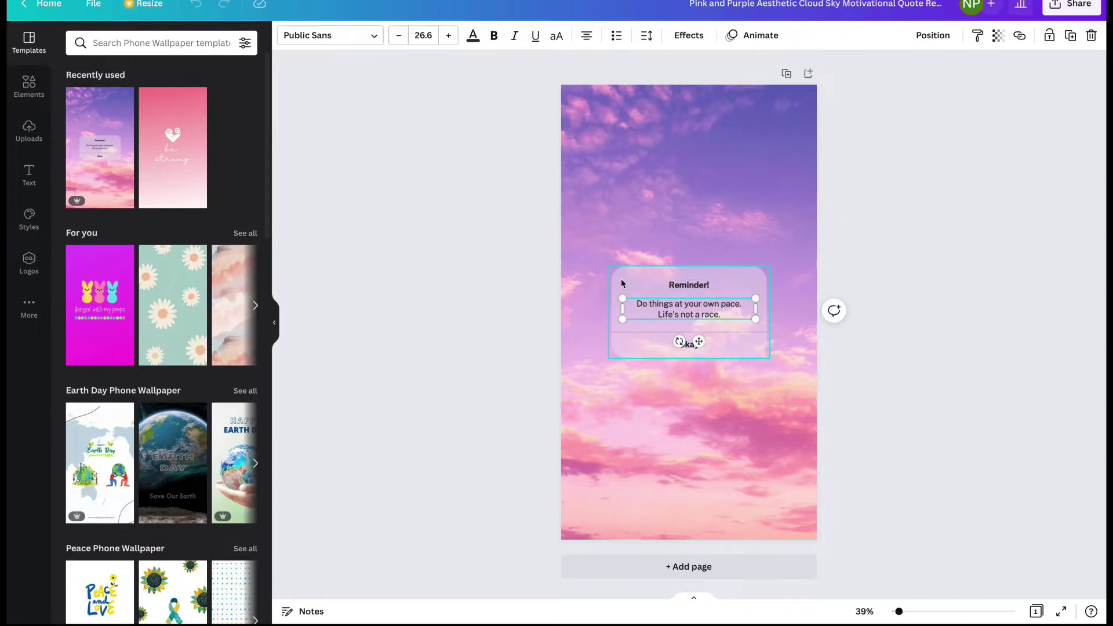
# - Delete the reminder box, its title, message, divider line and Okay text, keeping only the sky background
pyautogui.click(623, 282)
pyautogui.press('Delete')
pyautogui.click(691, 283)
pyautogui.press('Delete')
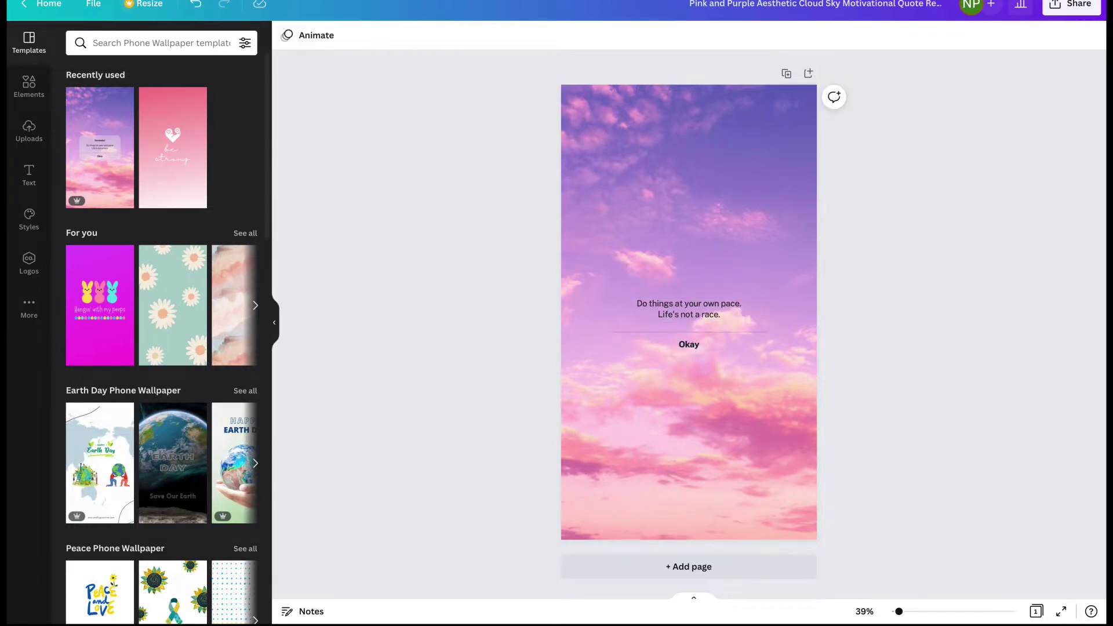
pyautogui.click(688, 309)
pyautogui.press('Delete')
pyautogui.click(705, 334)
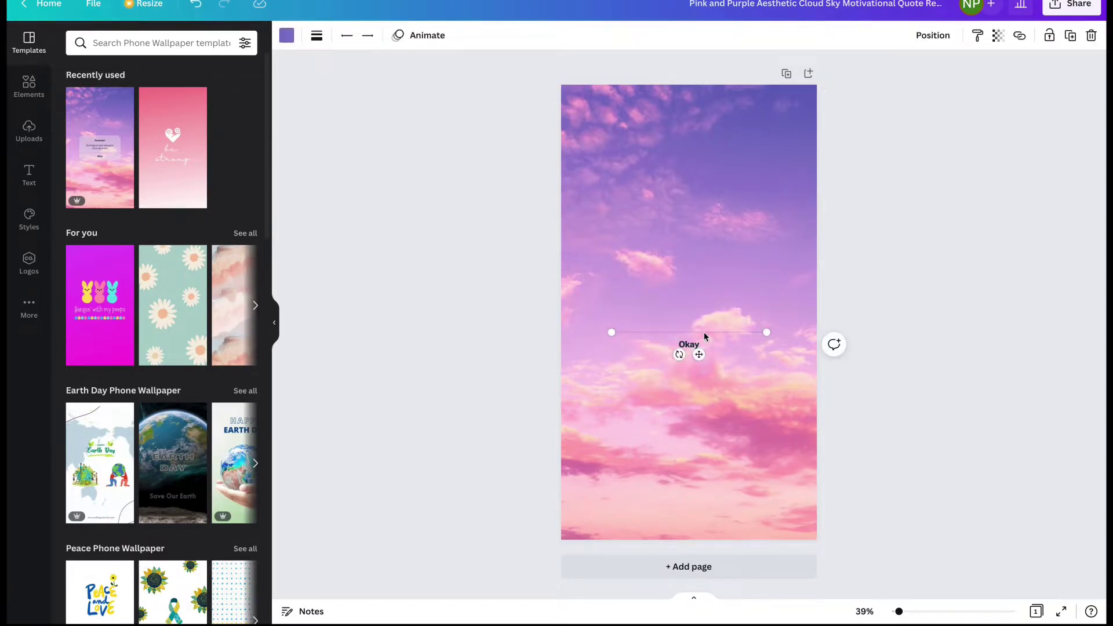
pyautogui.press('Delete')
pyautogui.click(701, 346)
pyautogui.press('Delete')
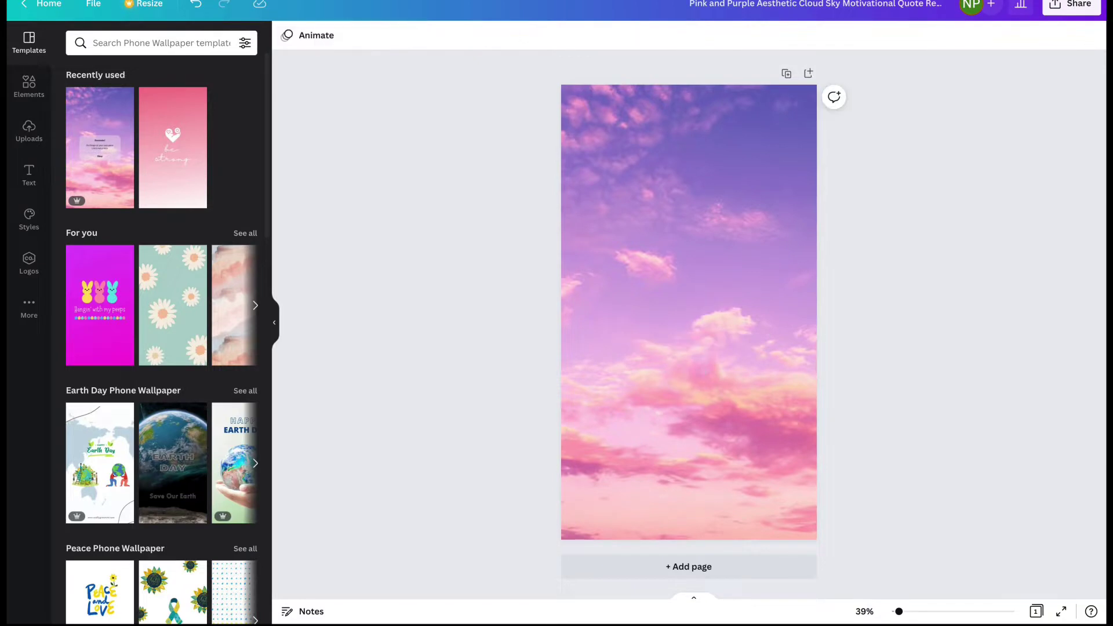
# - Insert the six-cell photo grid with one large lower-right cell and shrink it to cover the upper half of the page
pyautogui.click(30, 87)
pyautogui.scroll(-4, 139, 409)
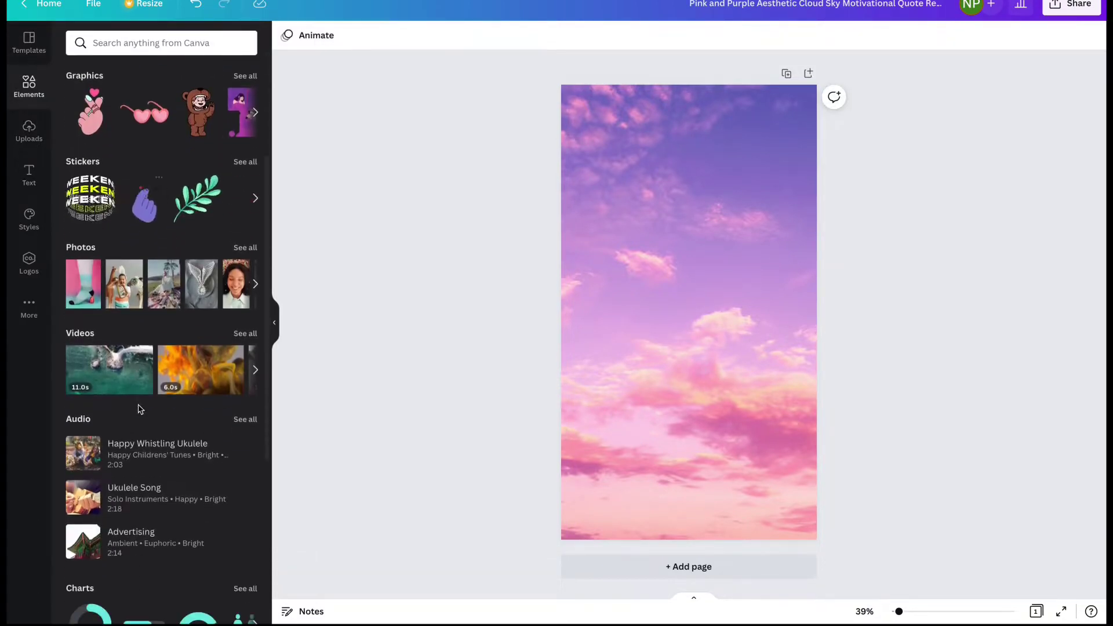
pyautogui.scroll(-5, 139, 410)
pyautogui.click(245, 547)
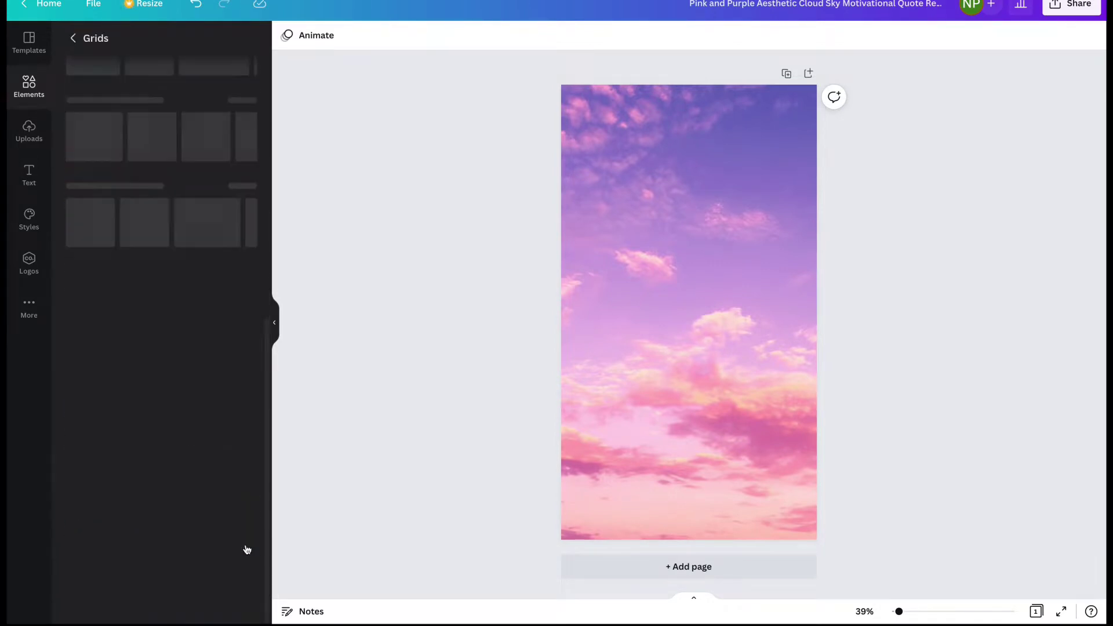
pyautogui.scroll(-4, 200, 451)
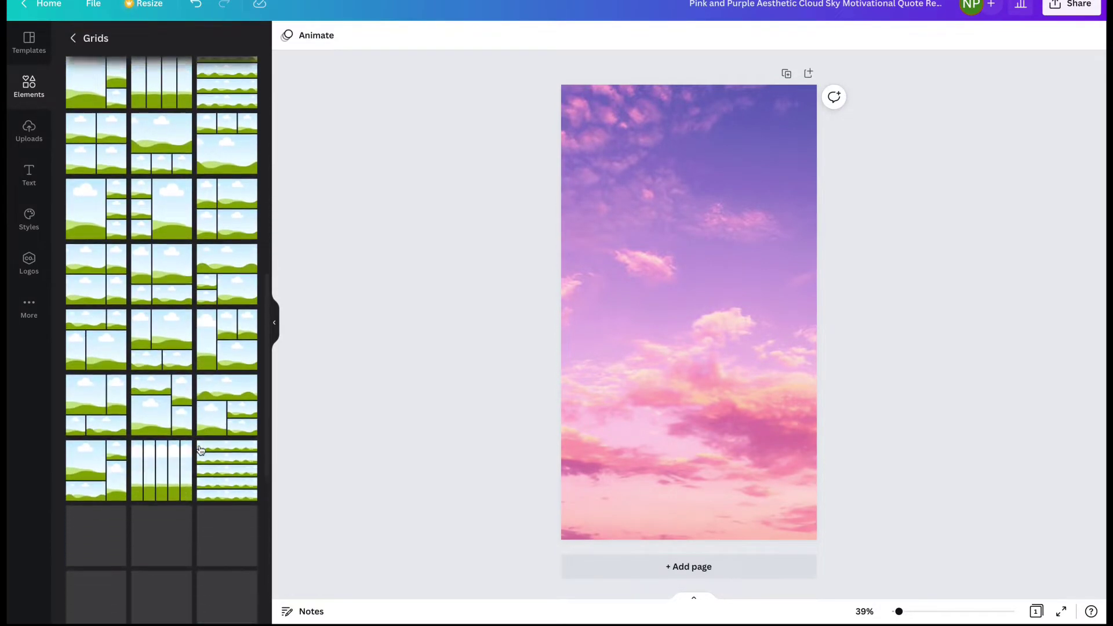
pyautogui.scroll(-5, 200, 451)
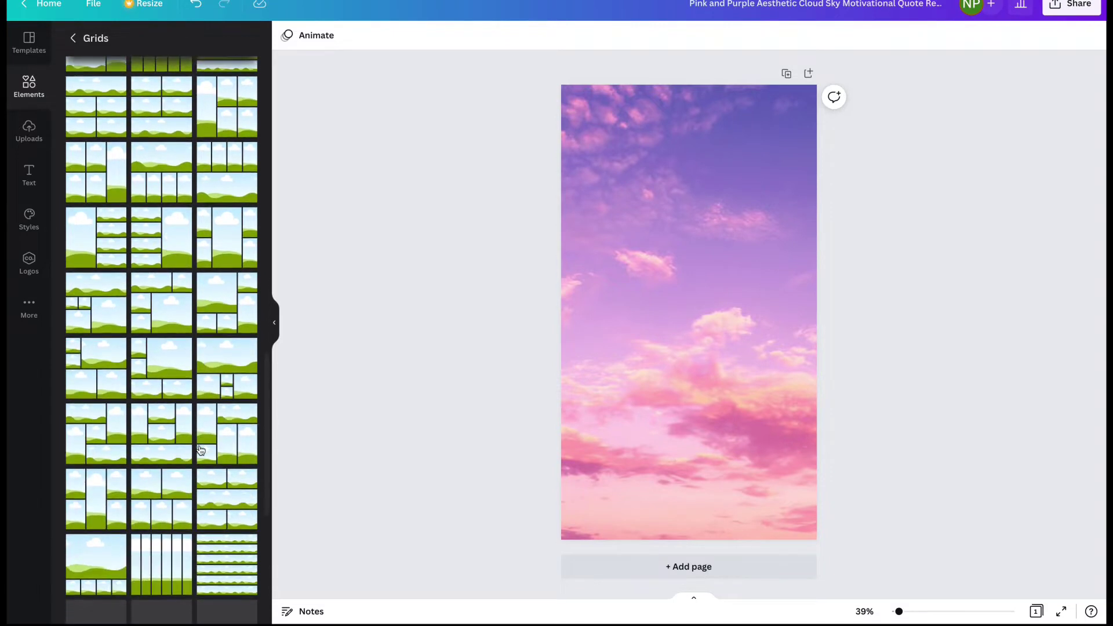
pyautogui.scroll(-6, 200, 450)
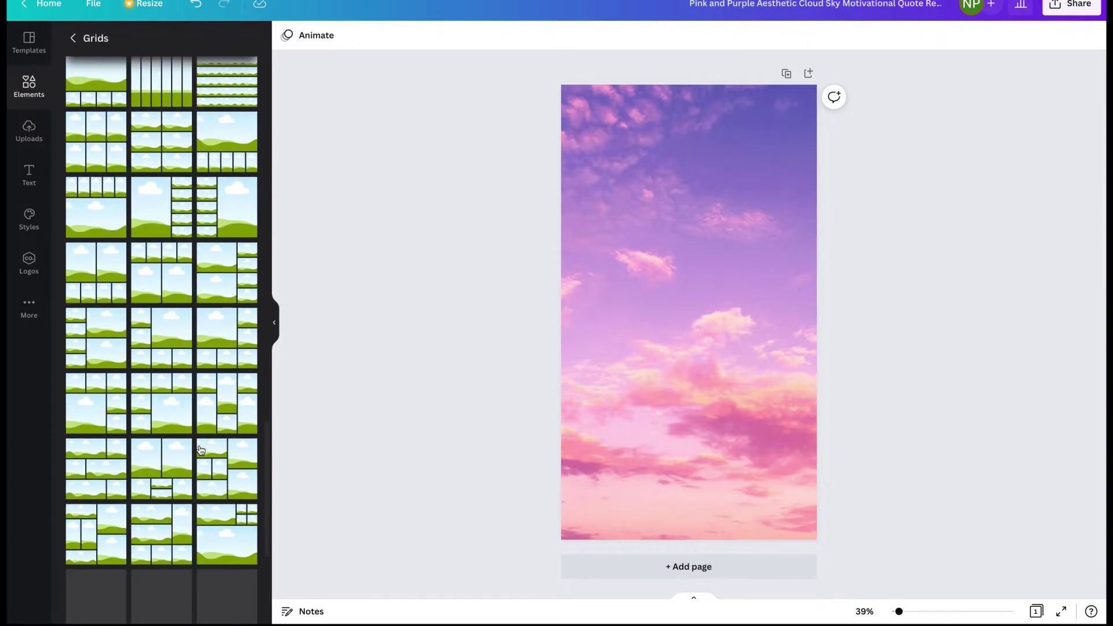
pyautogui.click(161, 418)
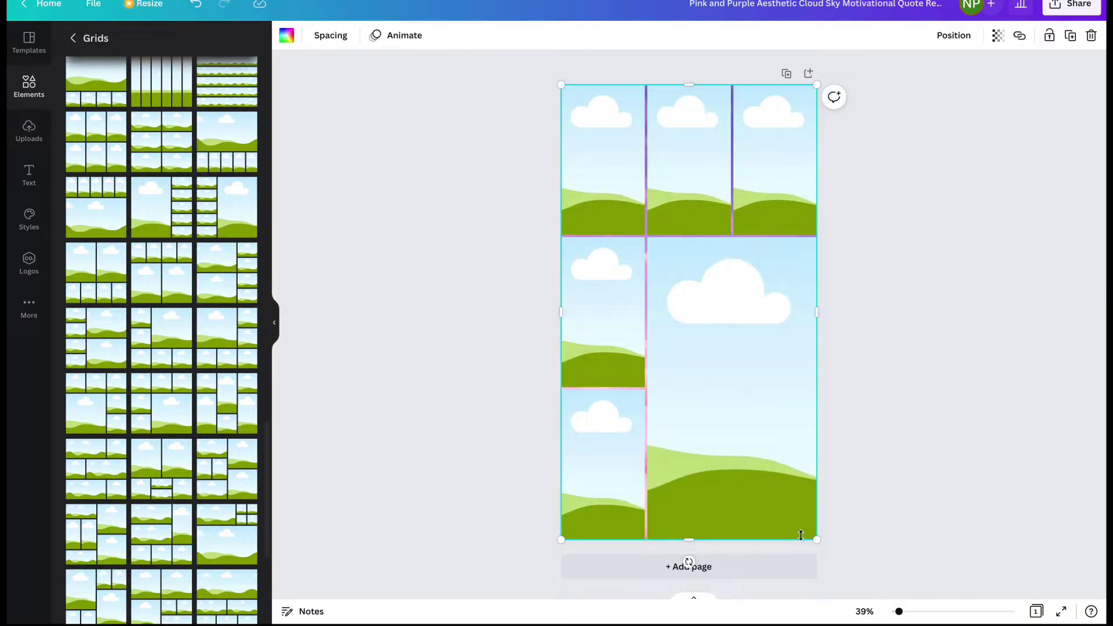
pyautogui.moveTo(818, 540); pyautogui.dragTo(817, 318)
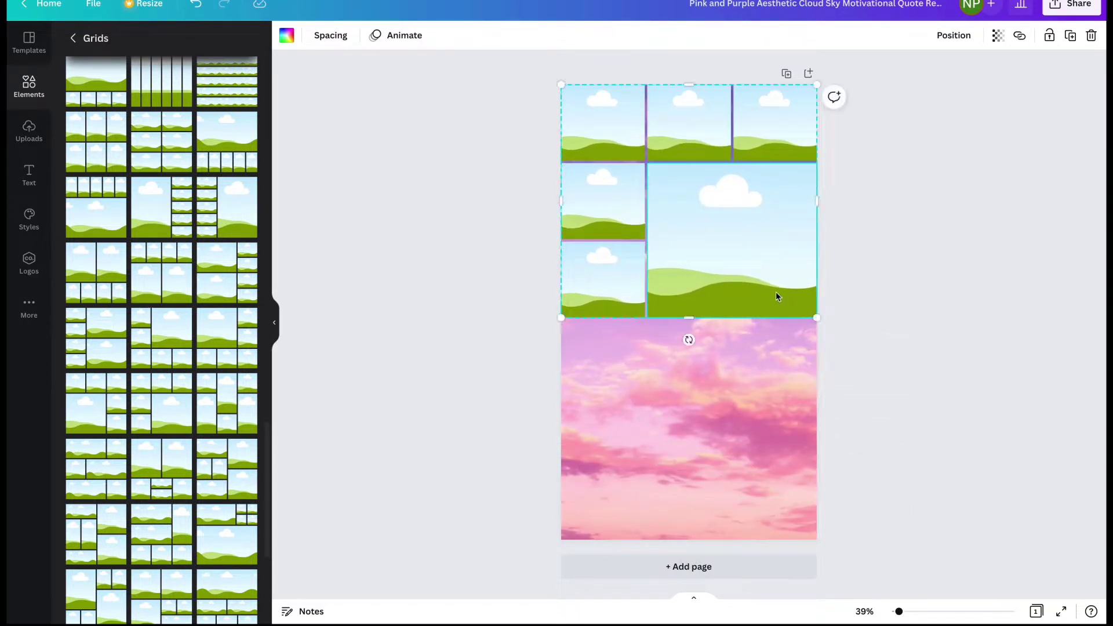
# - Duplicate the photo grid and fit the copy into the lower half of the page, directly below the original
pyautogui.click(786, 74)
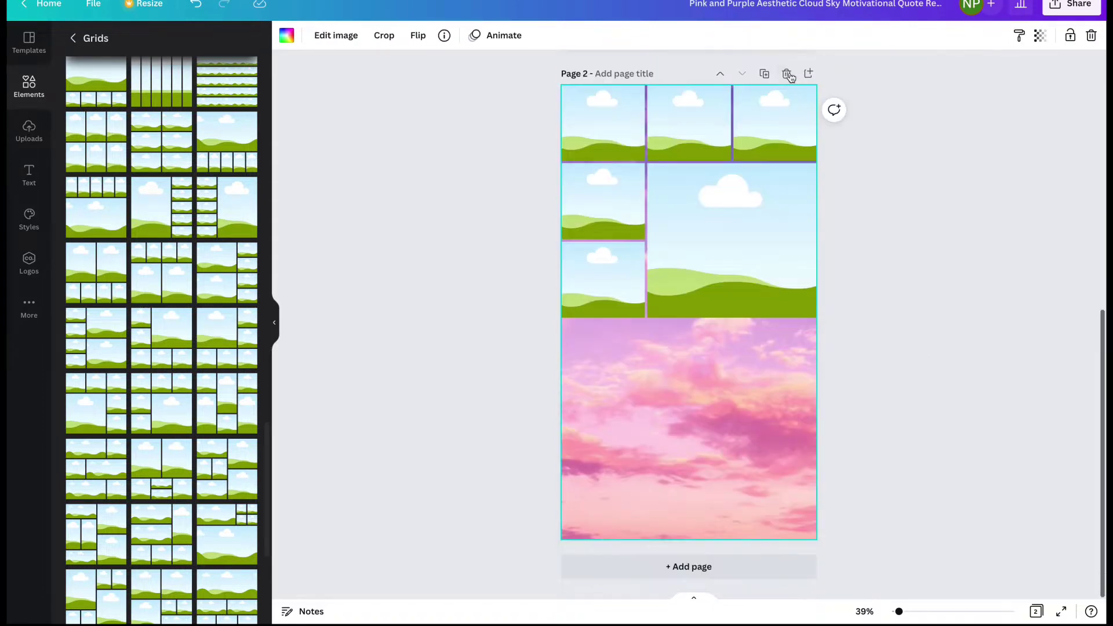
pyautogui.click(787, 75)
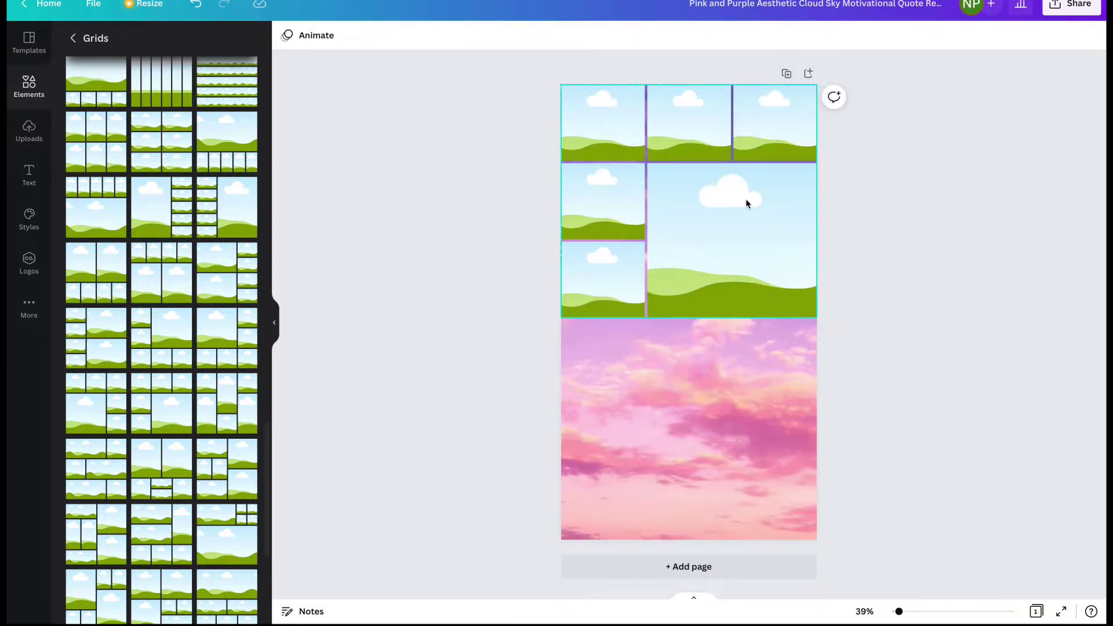
pyautogui.click(777, 207)
pyautogui.click(1072, 37)
pyautogui.moveTo(785, 219); pyautogui.dragTo(773, 447)
pyautogui.click(862, 358)
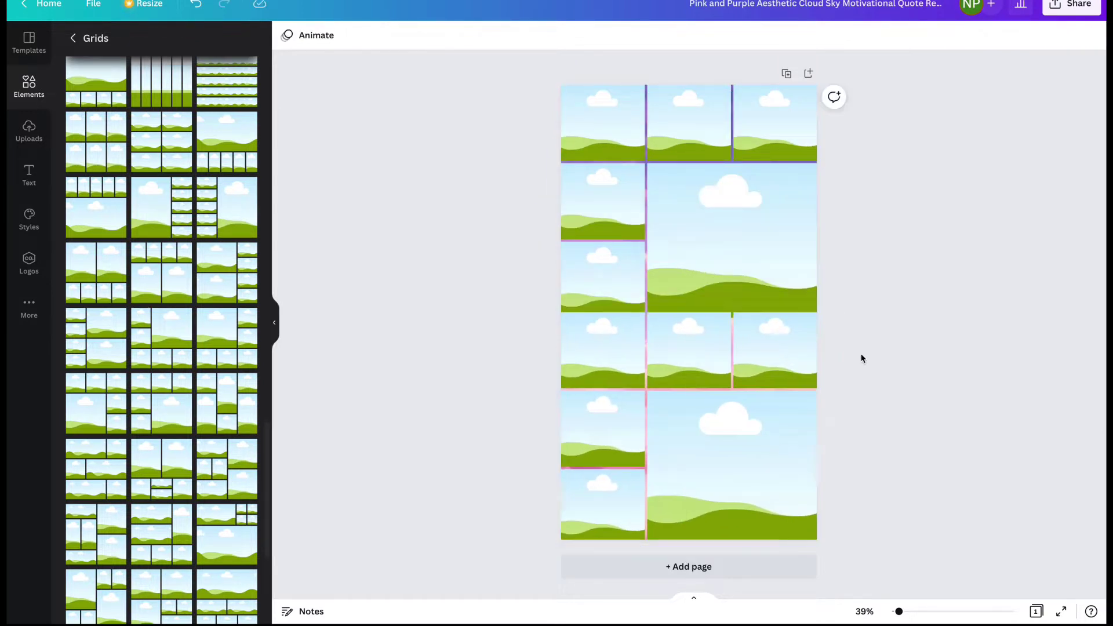
pyautogui.click(733, 342)
pyautogui.moveTo(691, 313); pyautogui.dragTo(691, 319)
pyautogui.click(651, 232)
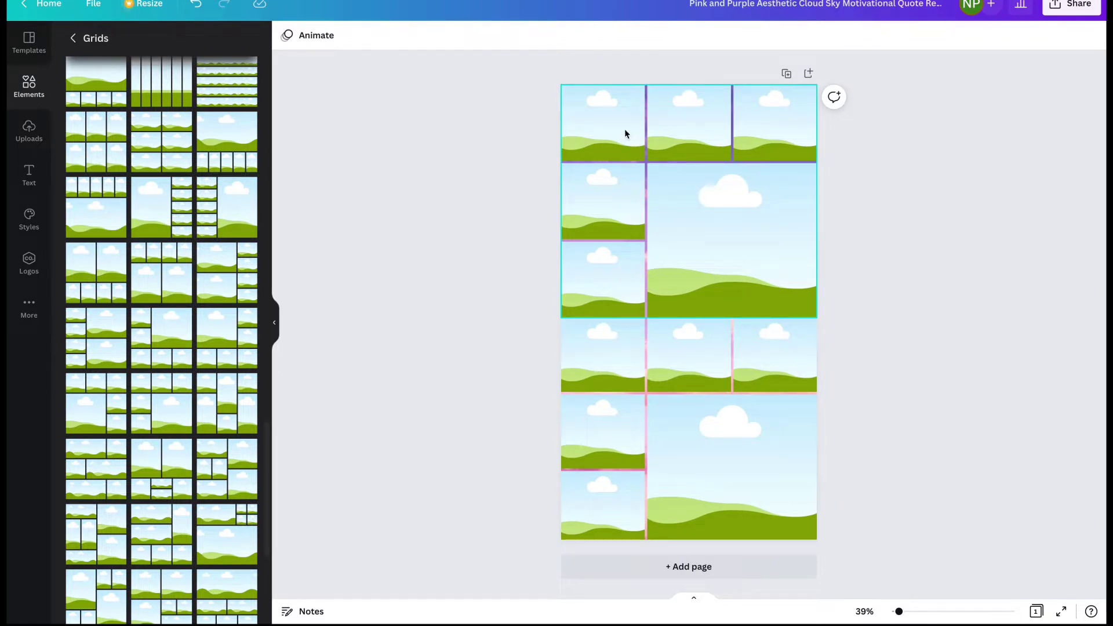
# - Fill the upper grid with uploaded photos: ring top centre, beach toys top right, overwater villa and lagoon beneath the empty first cell, modern house in the large cell
pyautogui.click(709, 118)
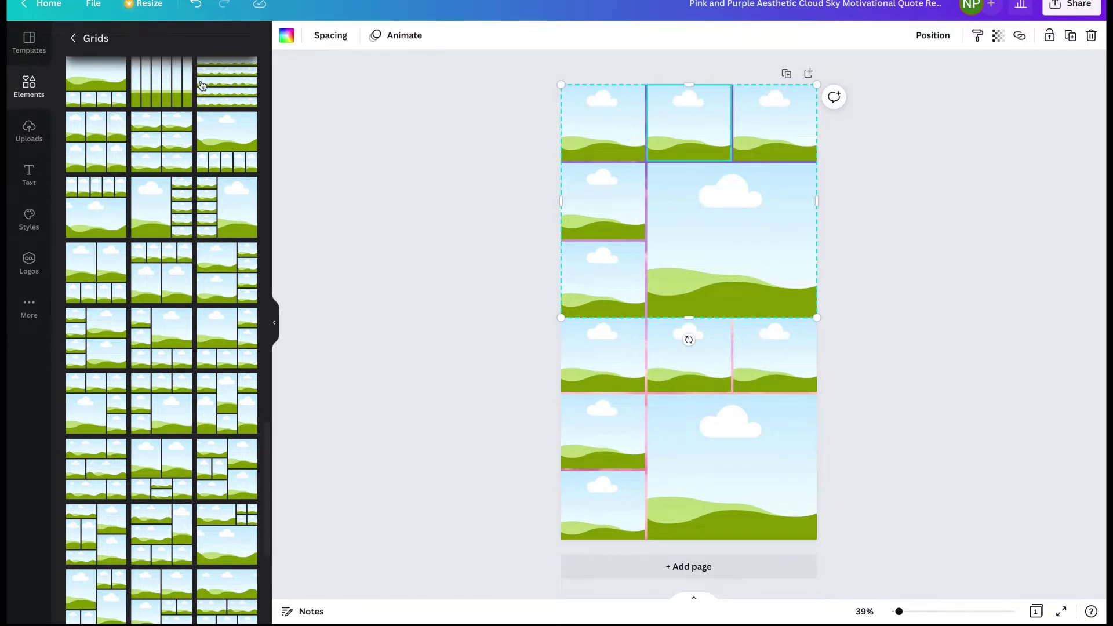
pyautogui.click(29, 130)
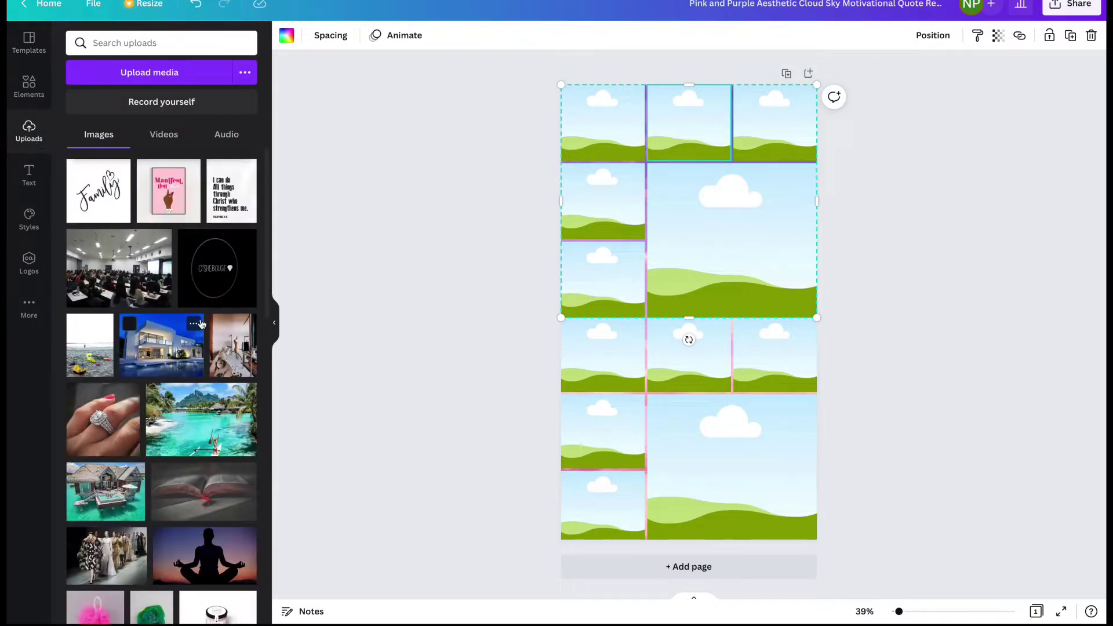
pyautogui.moveTo(119, 409); pyautogui.dragTo(690, 128)
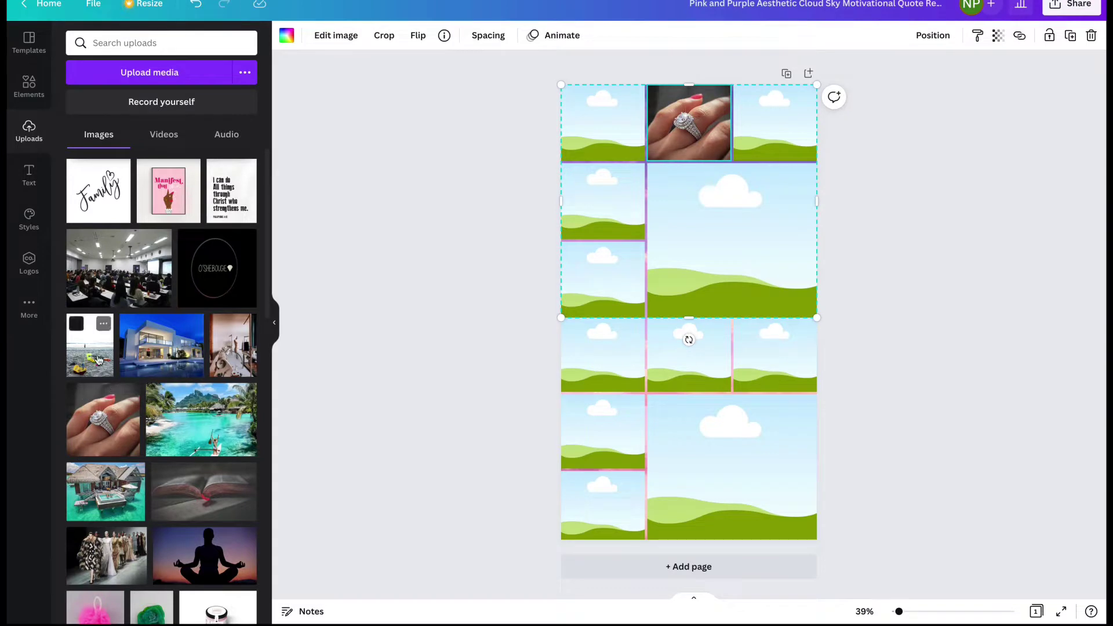
pyautogui.moveTo(99, 361); pyautogui.dragTo(780, 125)
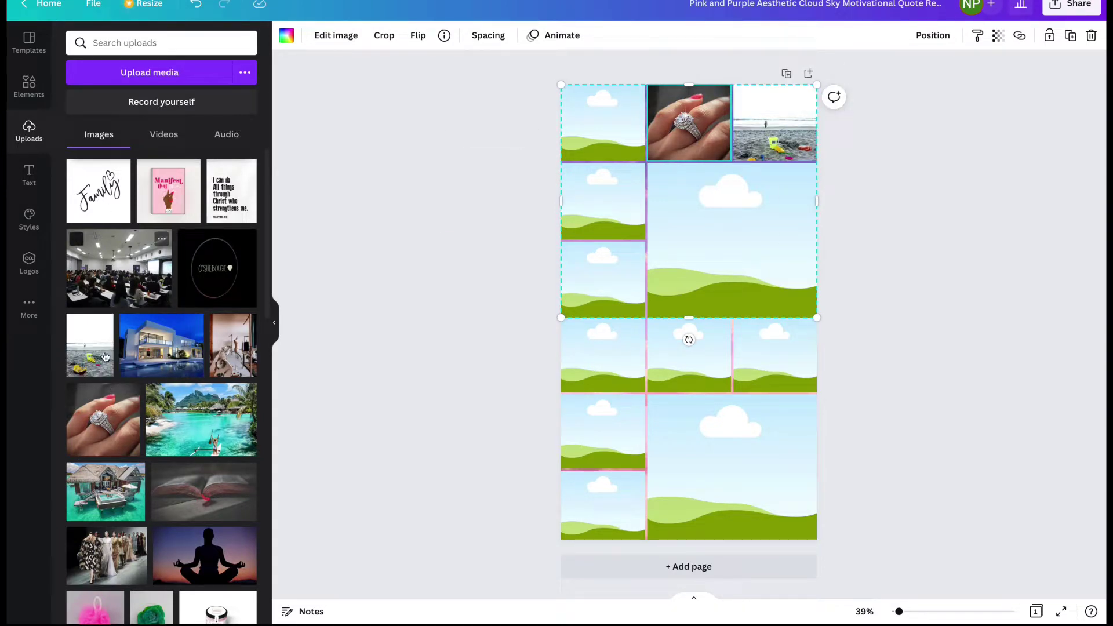
pyautogui.moveTo(96, 480); pyautogui.dragTo(584, 198)
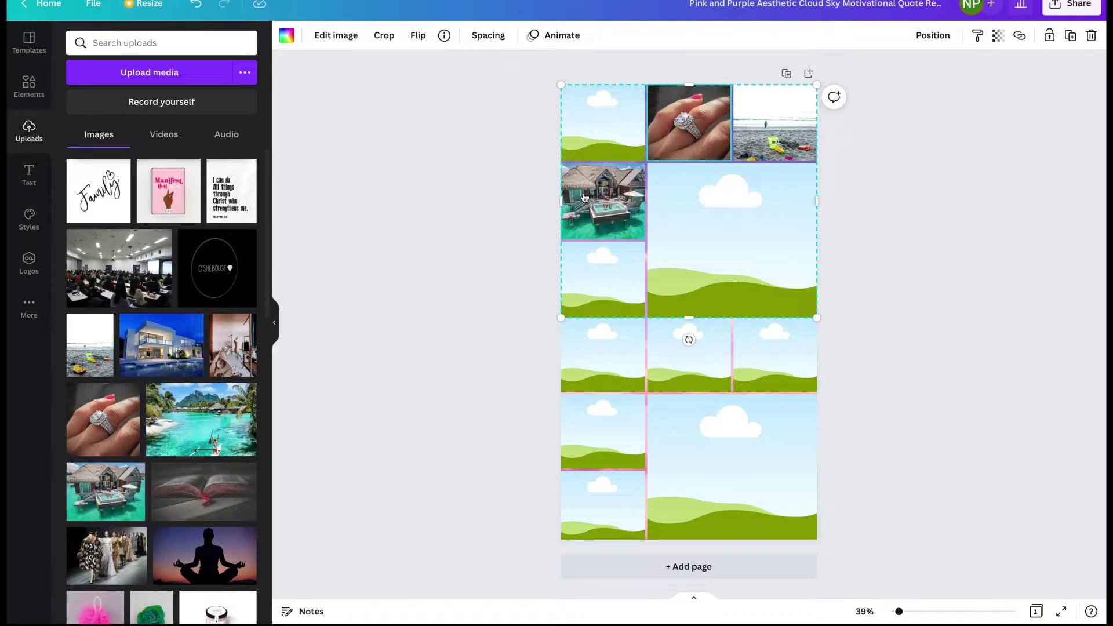
pyautogui.moveTo(202, 425); pyautogui.dragTo(589, 279)
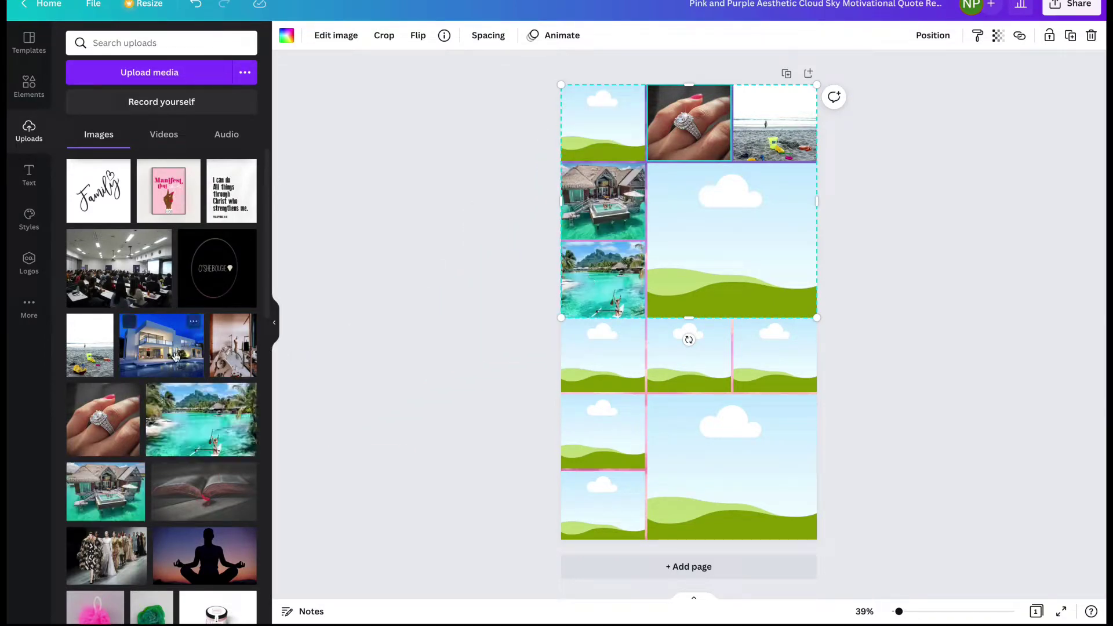
pyautogui.moveTo(163, 358); pyautogui.dragTo(686, 181)
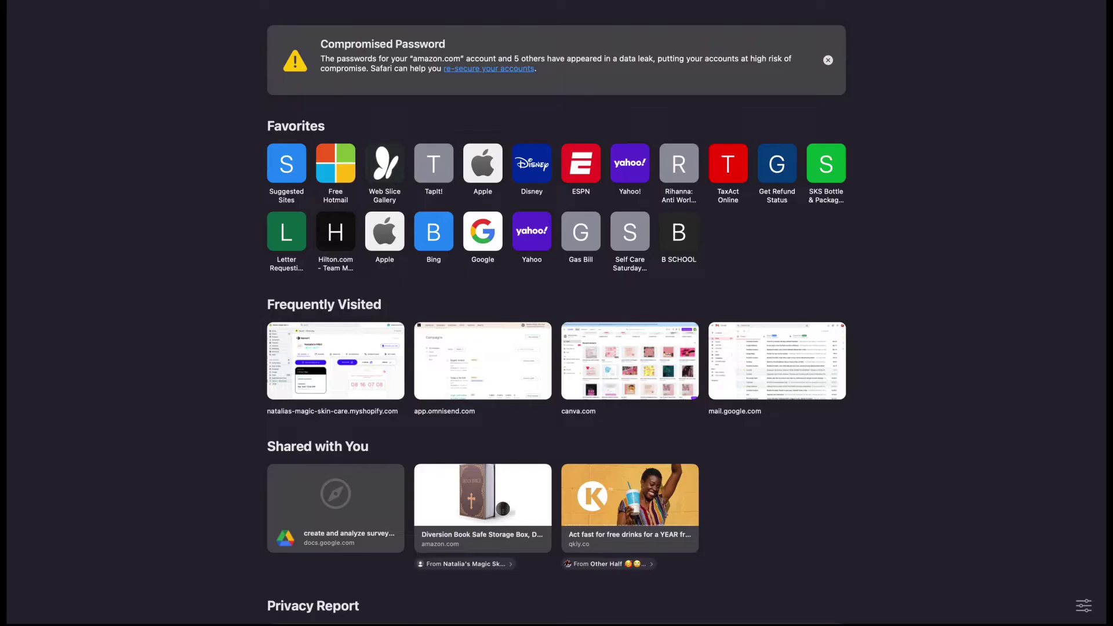
# - Switch to the web browser, search for unsplash and open the Unsplash website
pyautogui.write('unsplash')
pyautogui.press('Return')
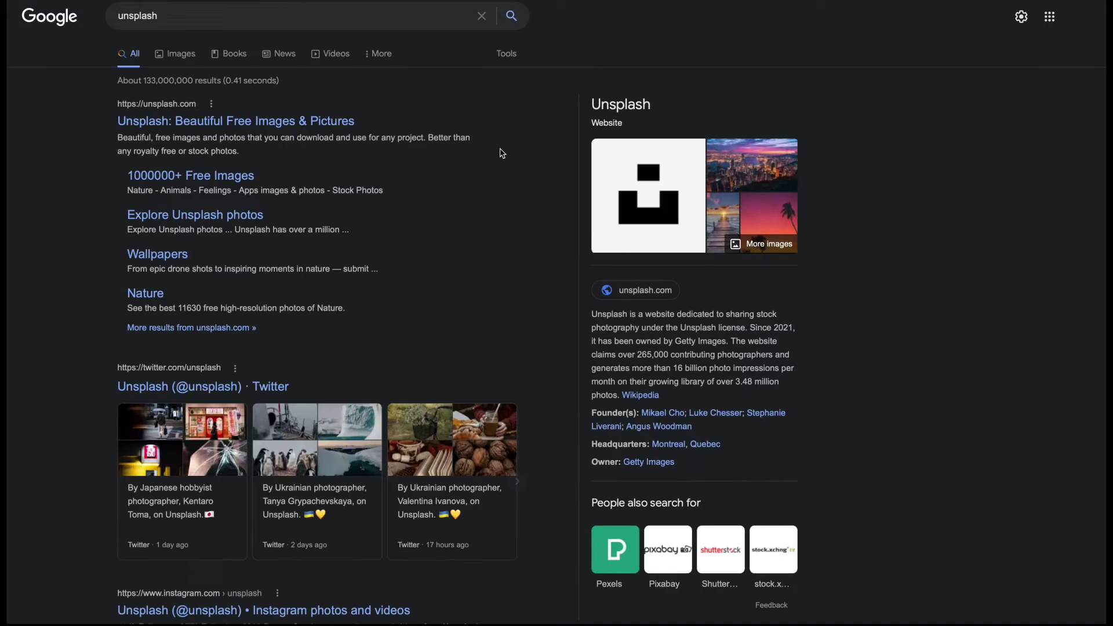
pyautogui.click(268, 122)
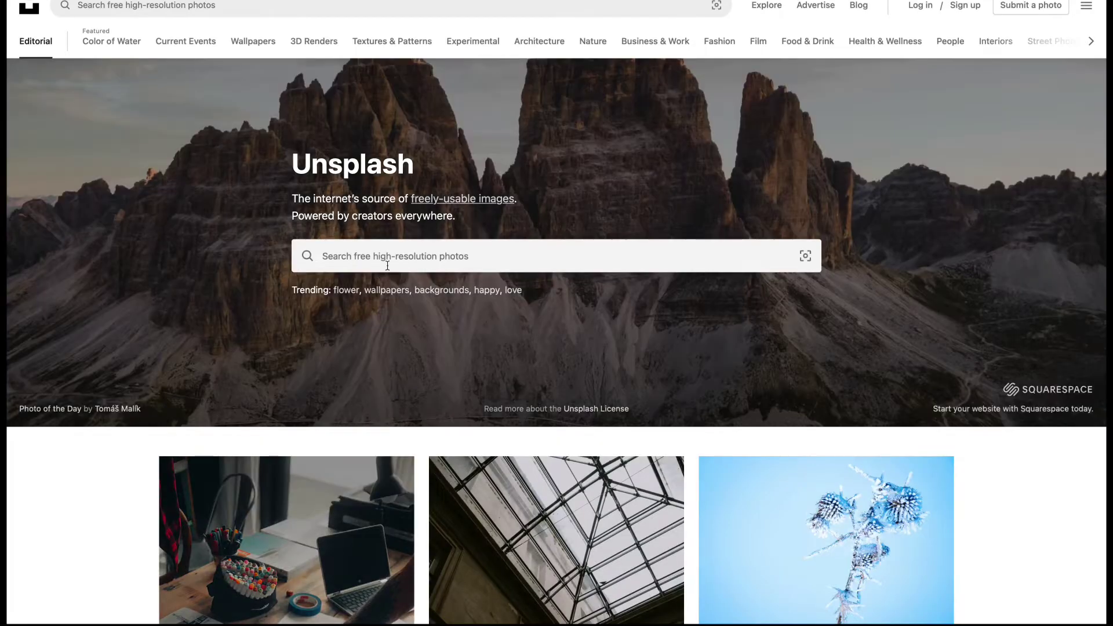
# - Open the trending topic Spirituality on Unsplash and browse its photos
pyautogui.click(395, 257)
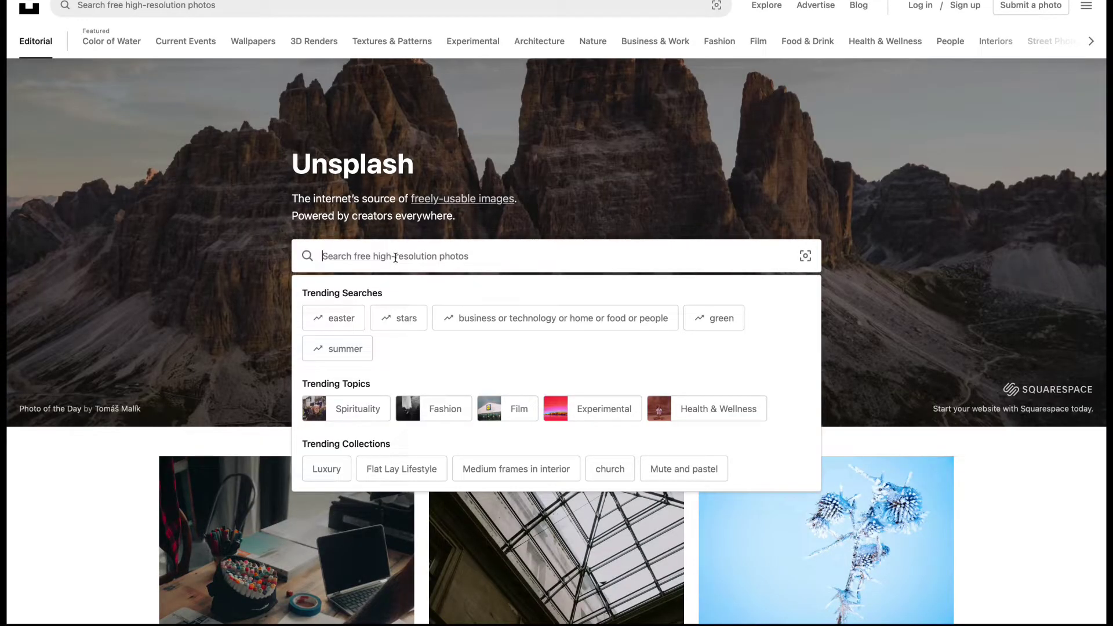
pyautogui.click(348, 410)
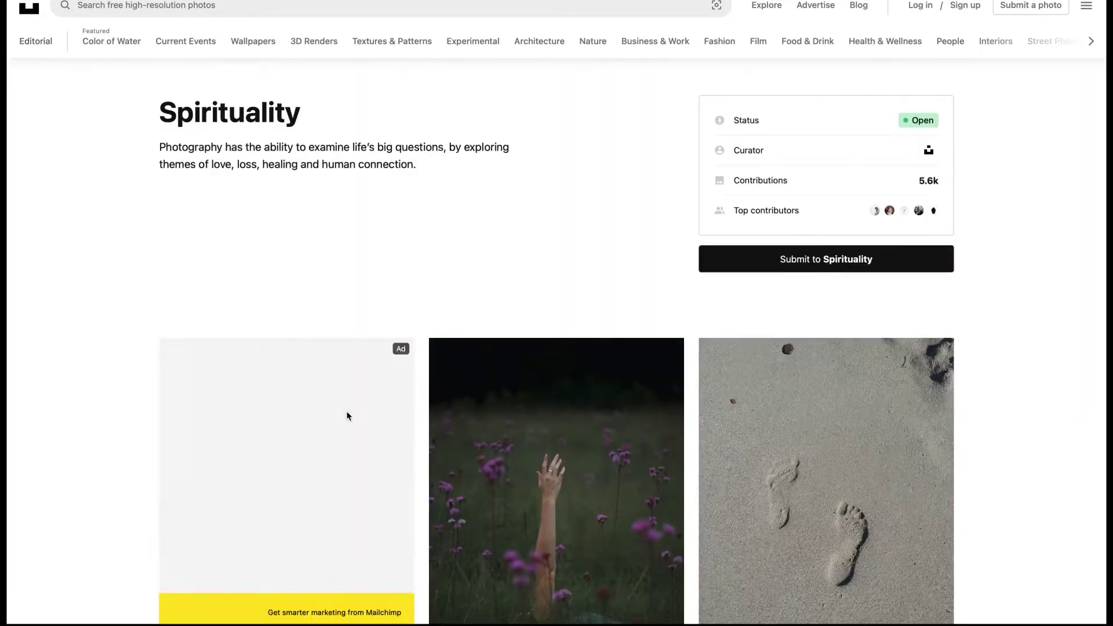
pyautogui.scroll(-8, 438, 304)
pyautogui.scroll(-8, 437, 303)
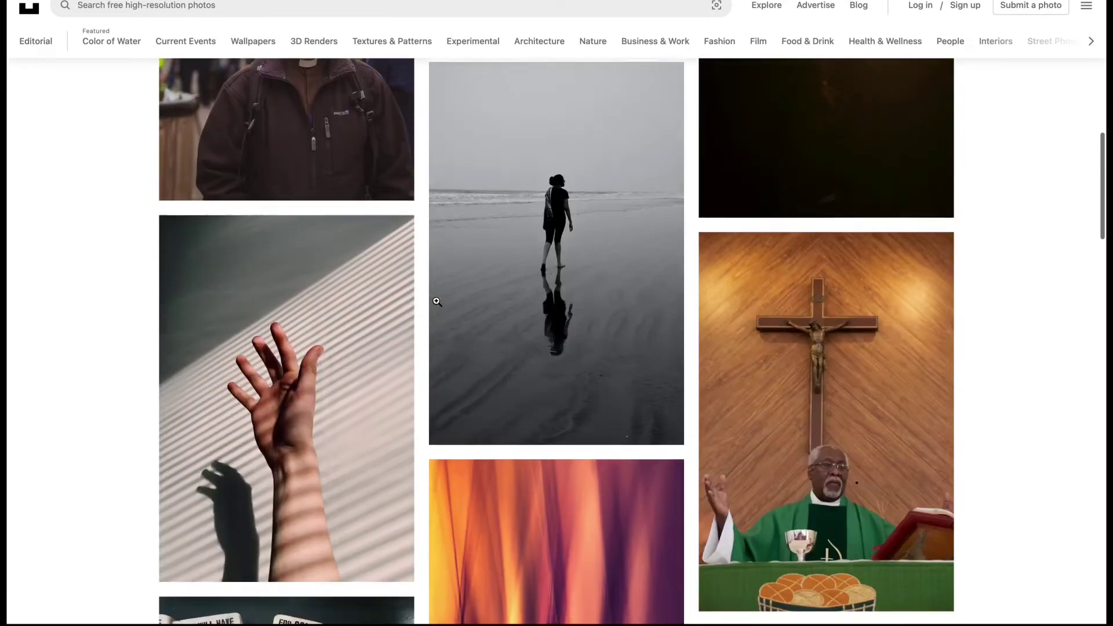
pyautogui.scroll(-20, 436, 302)
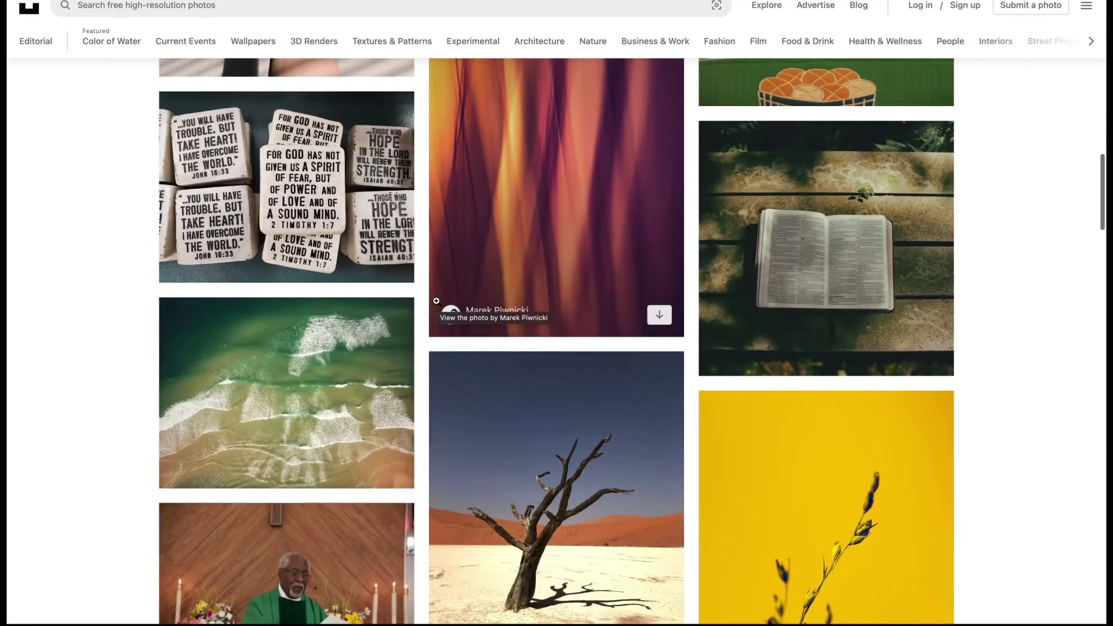
pyautogui.scroll(20, 436, 301)
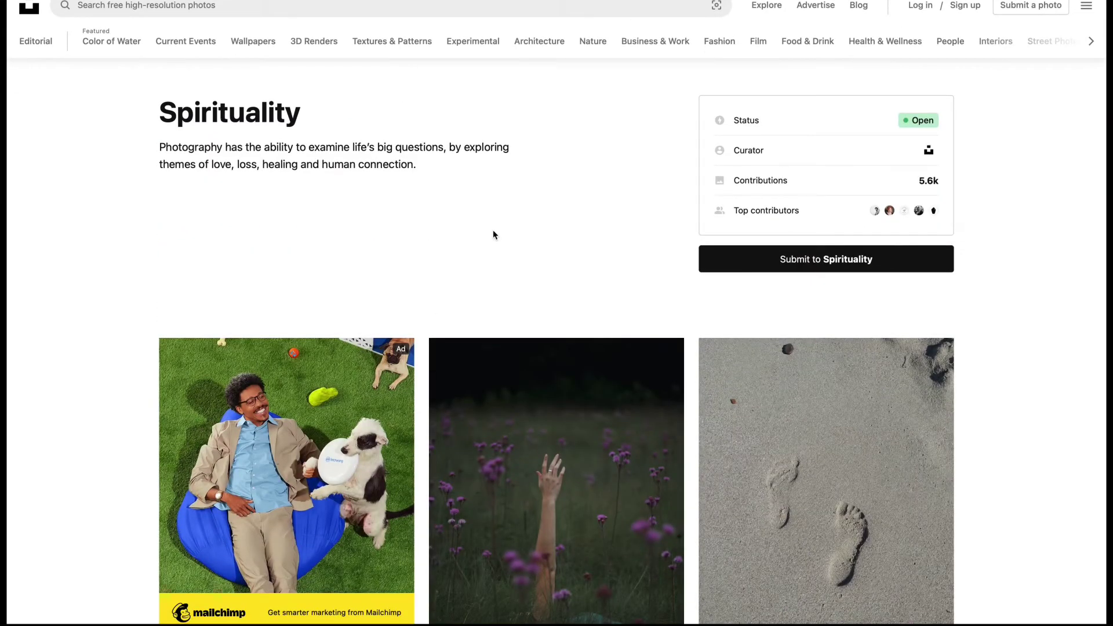
pyautogui.scroll(-4, 493, 235)
pyautogui.scroll(4, 470, 129)
# - Open the trending collection Luxury and browse its photos
pyautogui.click(300, 5)
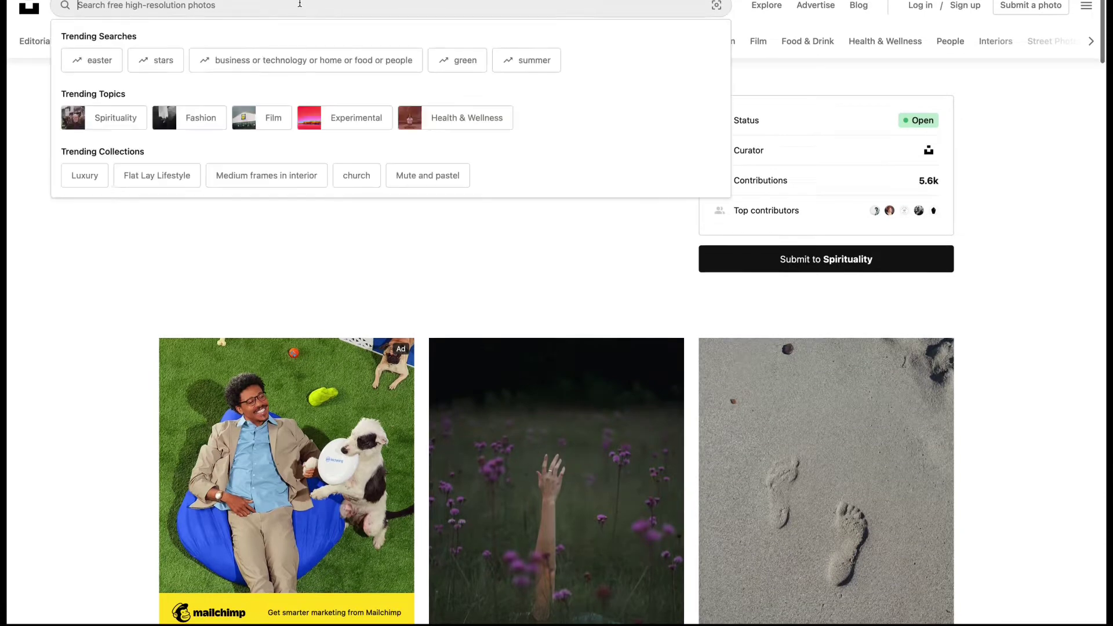
pyautogui.click(94, 176)
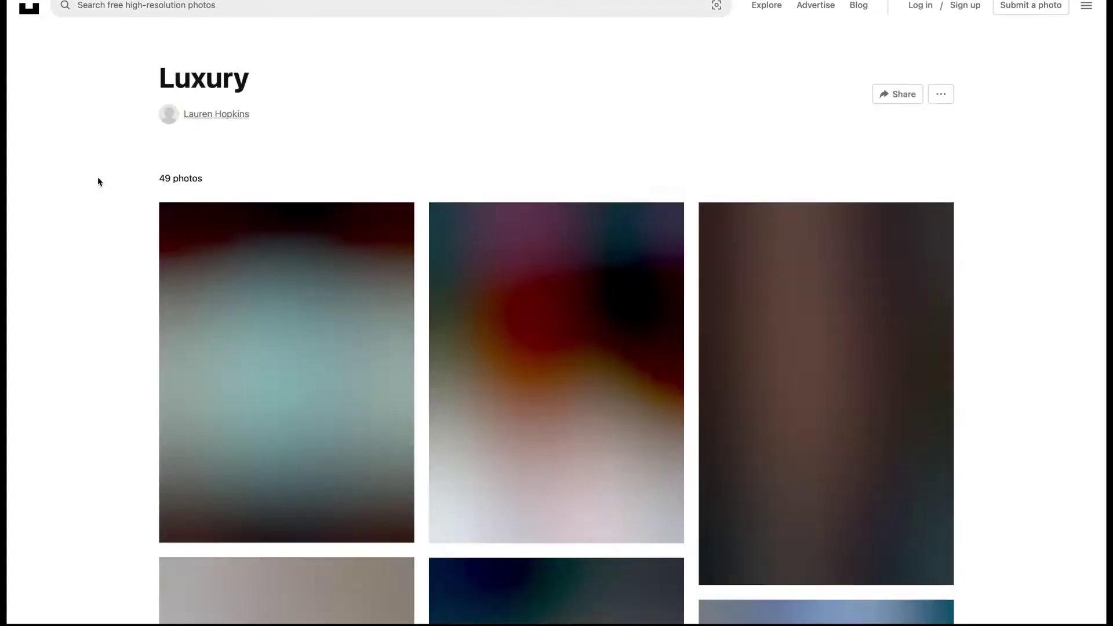
pyautogui.scroll(-2, 77, 253)
pyautogui.scroll(-8, 78, 255)
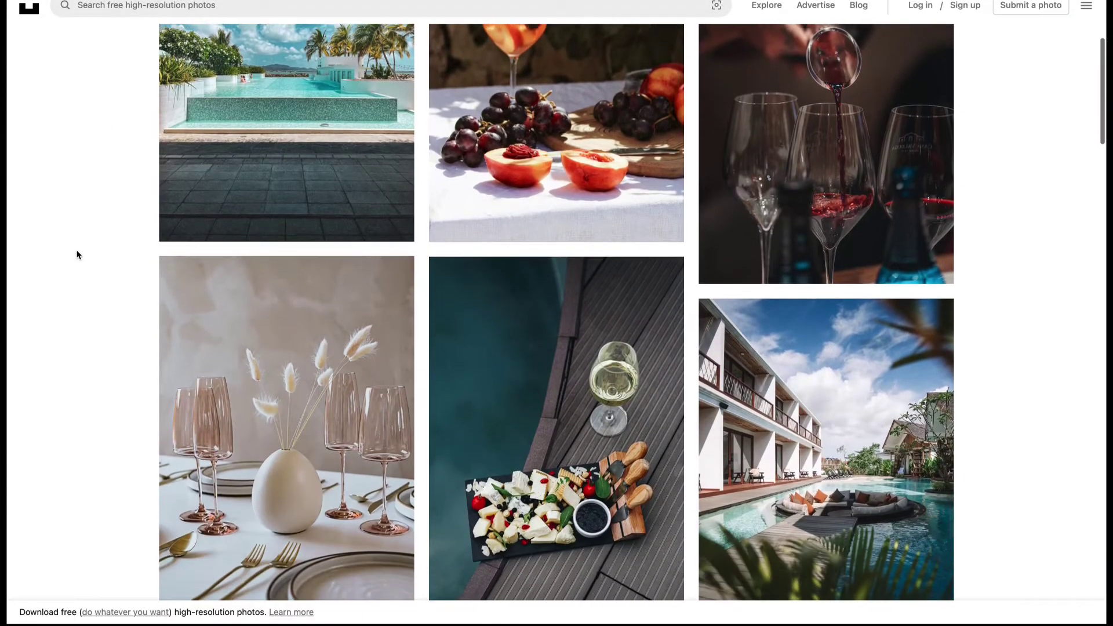
pyautogui.scroll(-10, 102, 128)
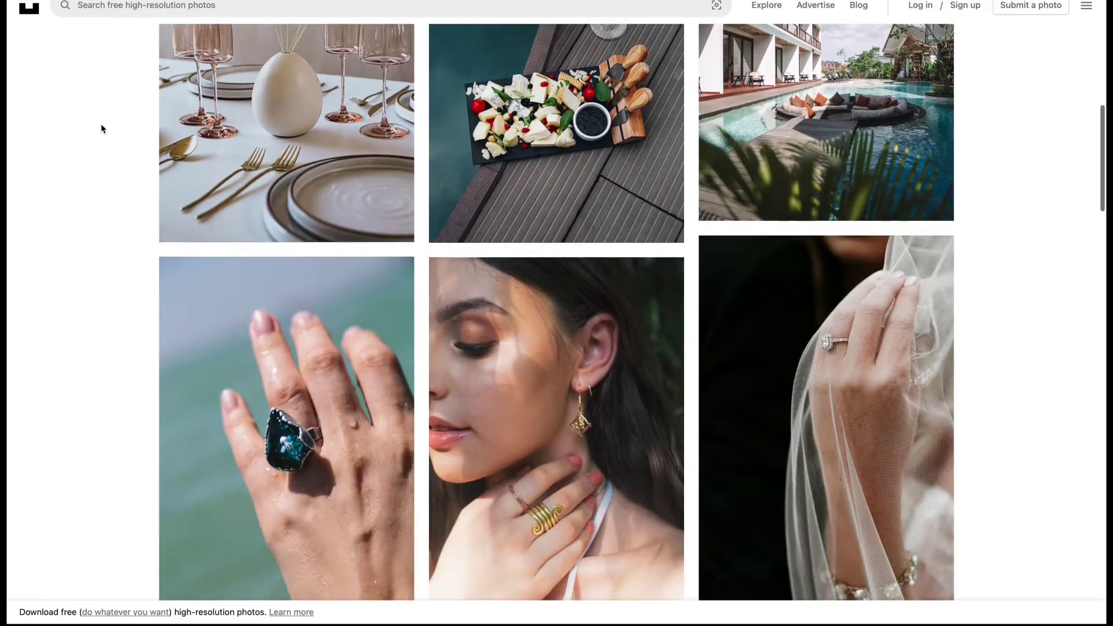
pyautogui.scroll(15, 101, 128)
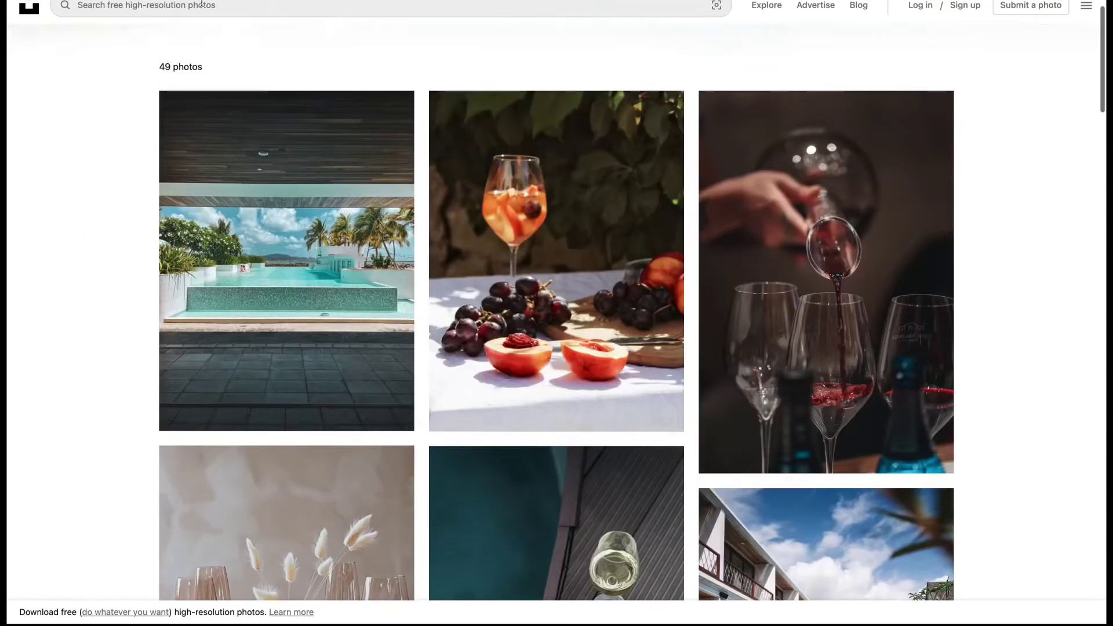
# - Search Unsplash for family photos using the suggested term "happy family"
pyautogui.click(174, 5)
pyautogui.write('fs')
pyautogui.press('BackSpace')
pyautogui.write('amily')
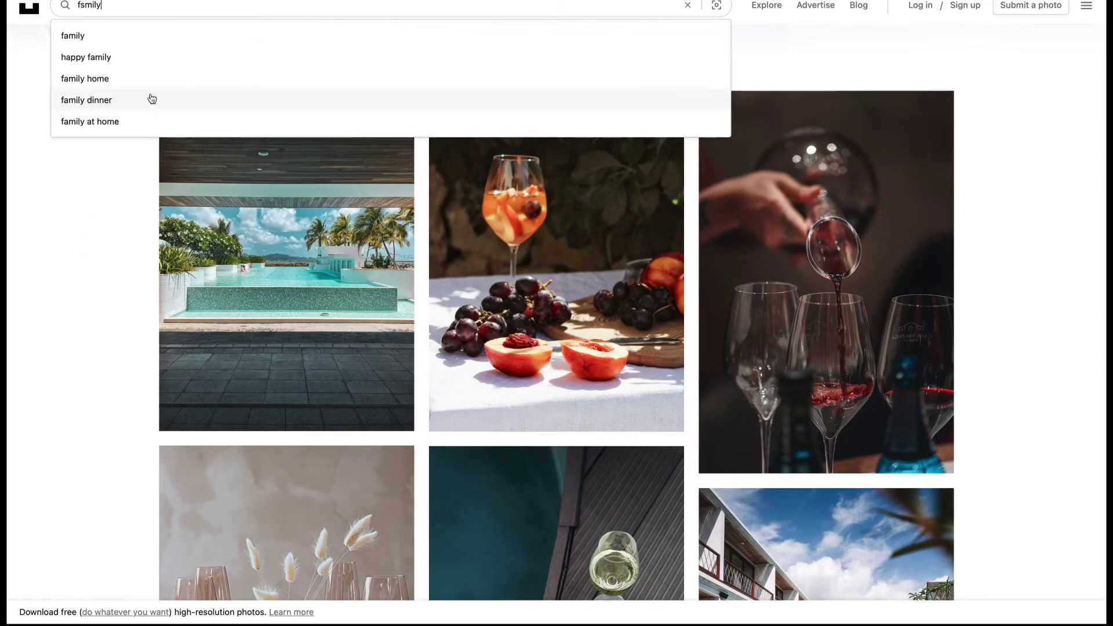
pyautogui.click(126, 58)
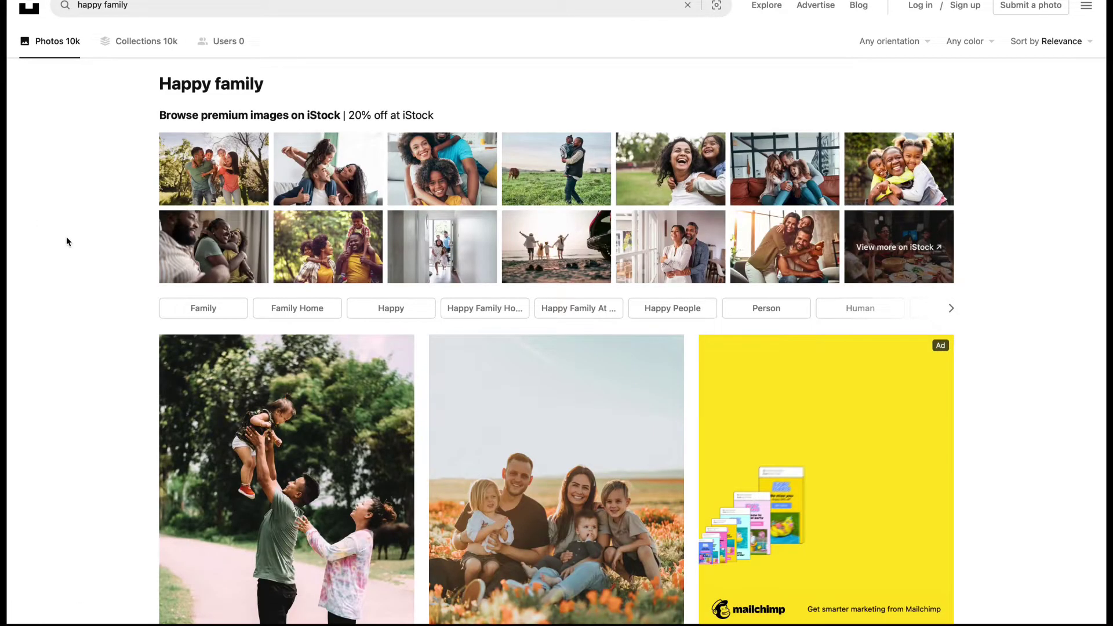
# - Browse the happy family photo results on Unsplash
pyautogui.scroll(-3, 108, 286)
pyautogui.scroll(-5, 108, 287)
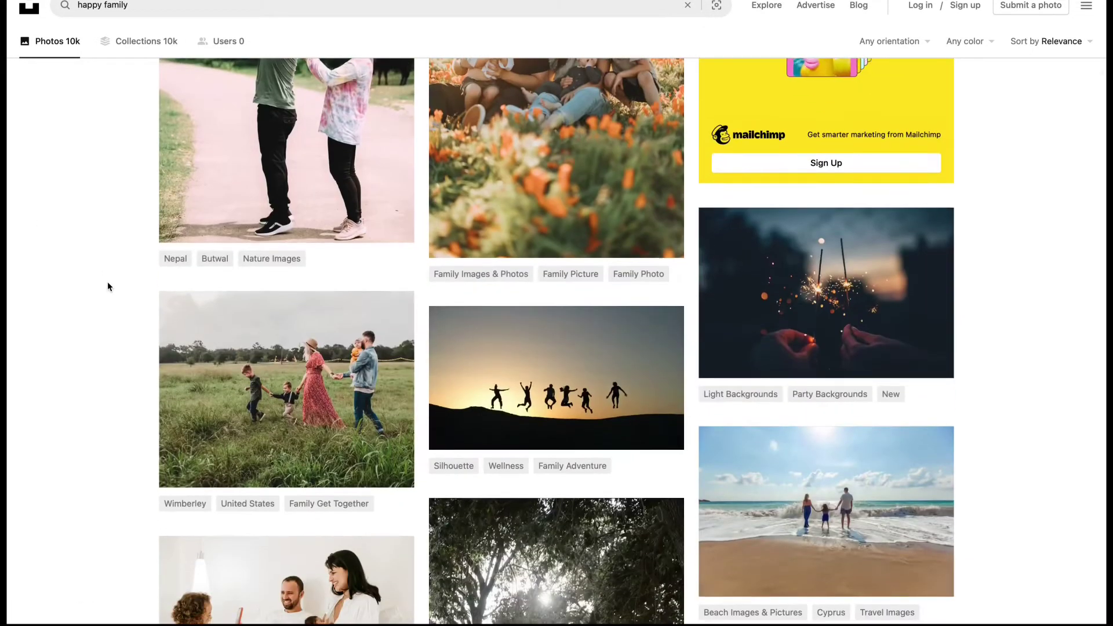
pyautogui.scroll(-2, 108, 287)
pyautogui.scroll(-10, 107, 286)
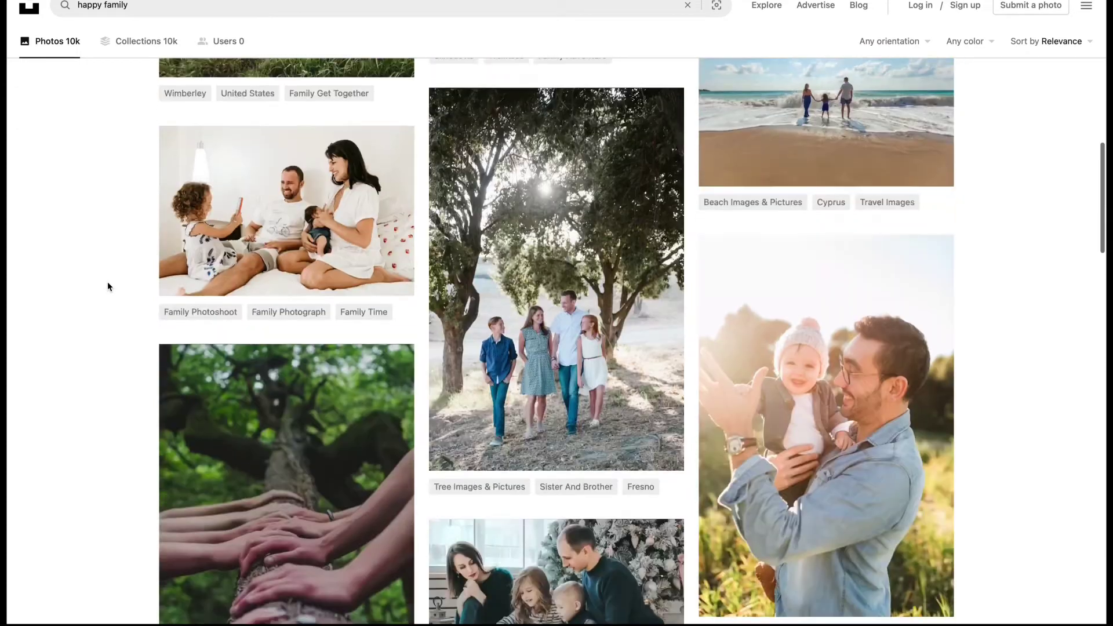
pyautogui.scroll(-10, 107, 286)
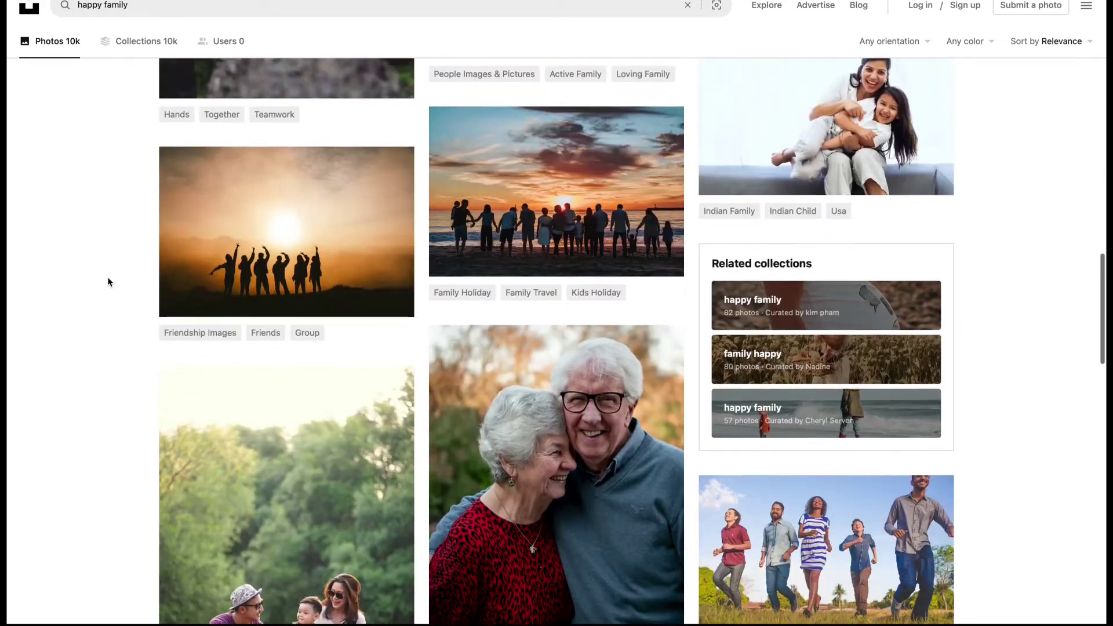
pyautogui.scroll(8, 111, 268)
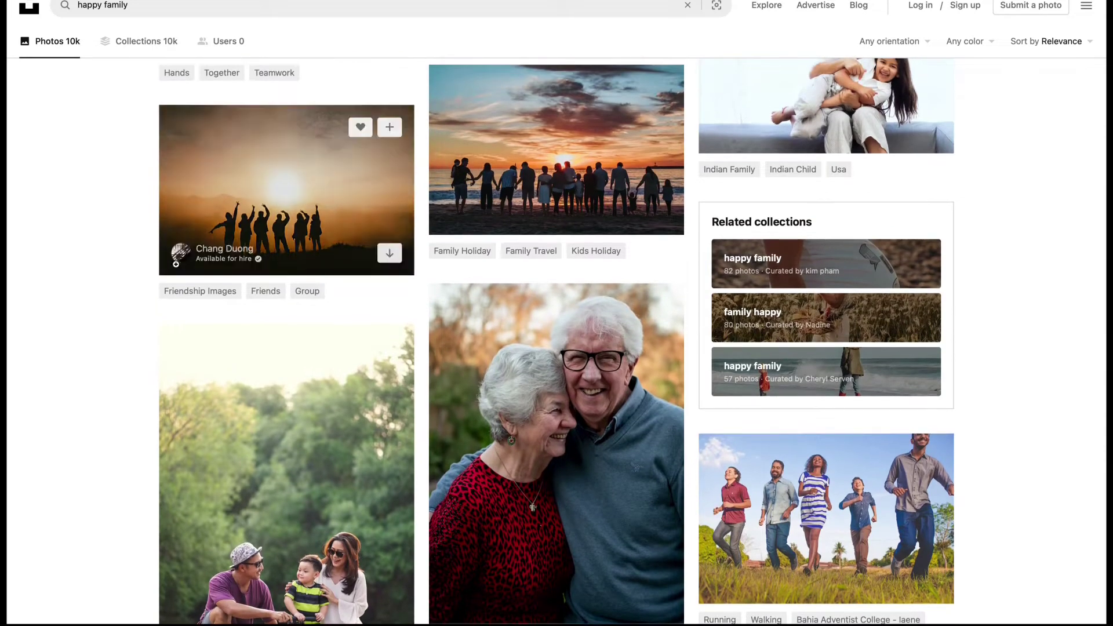
# - Open the first related collection named happy family and browse its photos
pyautogui.scroll(3, 261, 232)
pyautogui.click(810, 425)
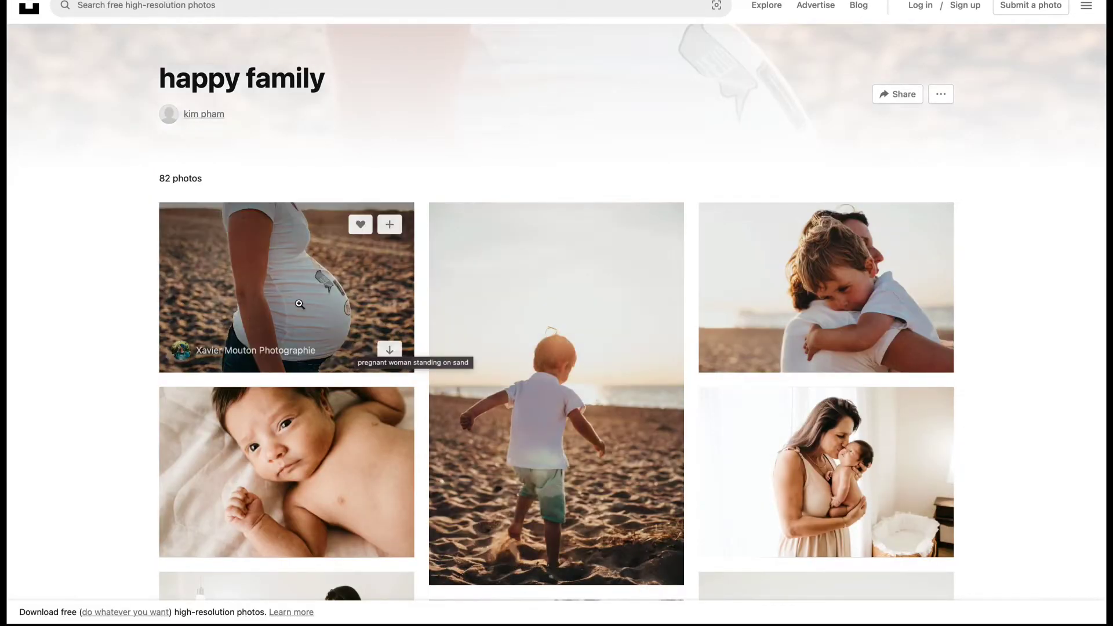
pyautogui.scroll(-4, 392, 351)
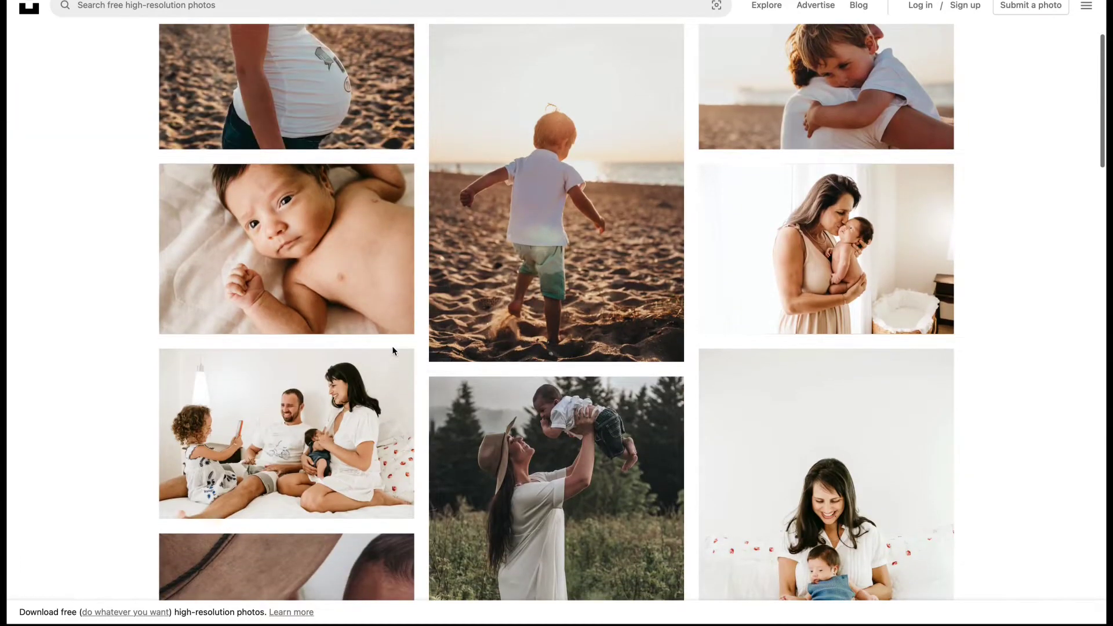
pyautogui.scroll(-15, 393, 348)
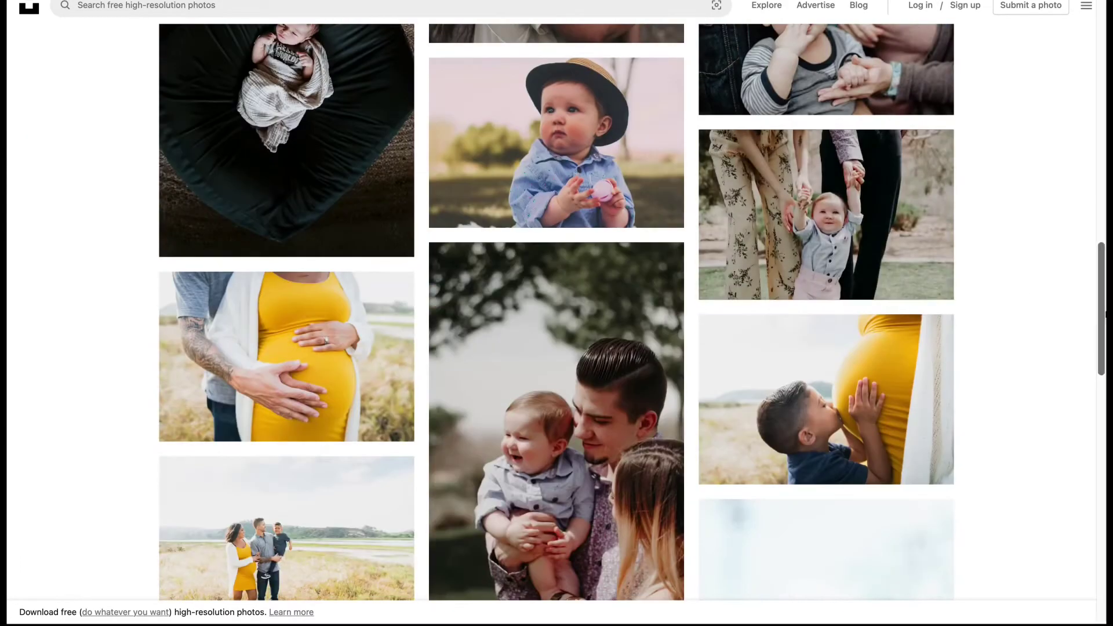
pyautogui.moveTo(1104, 314); pyautogui.dragTo(1099, 87)
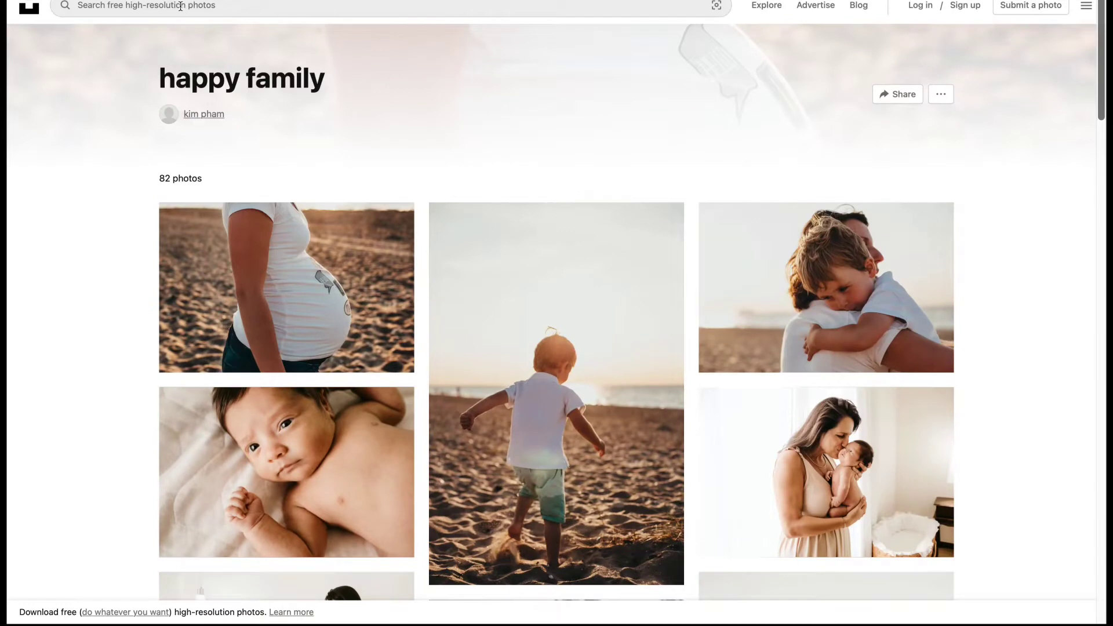
# - Search Unsplash for pregnancy photos using the suggested term "pregnant woman"
pyautogui.click(180, 6)
pyautogui.click(64, 356)
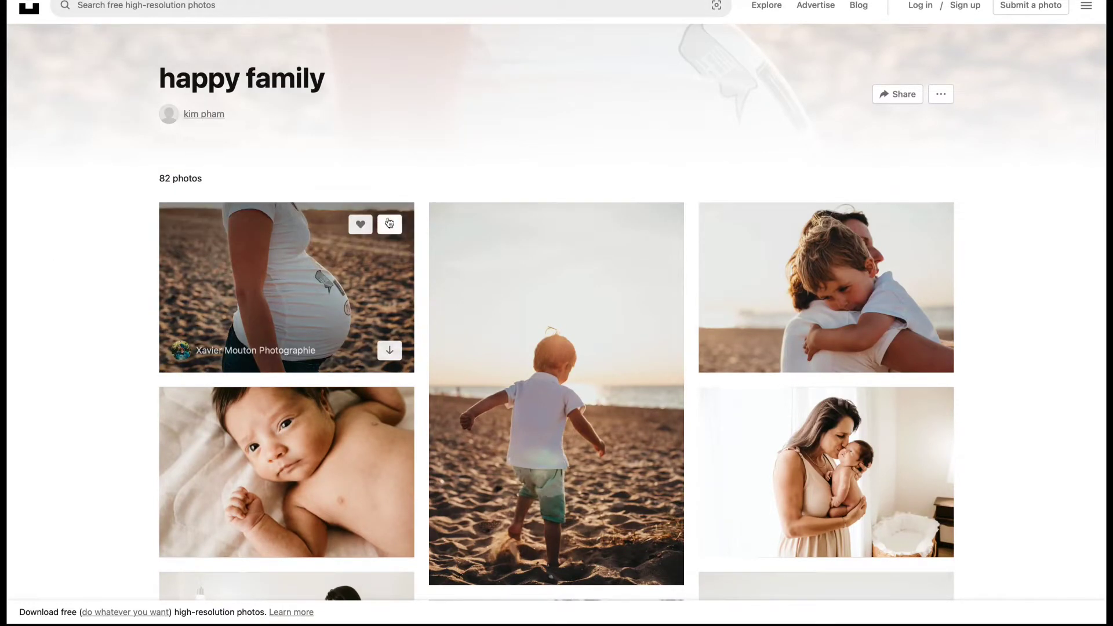
pyautogui.click(249, 7)
pyautogui.write('pregna')
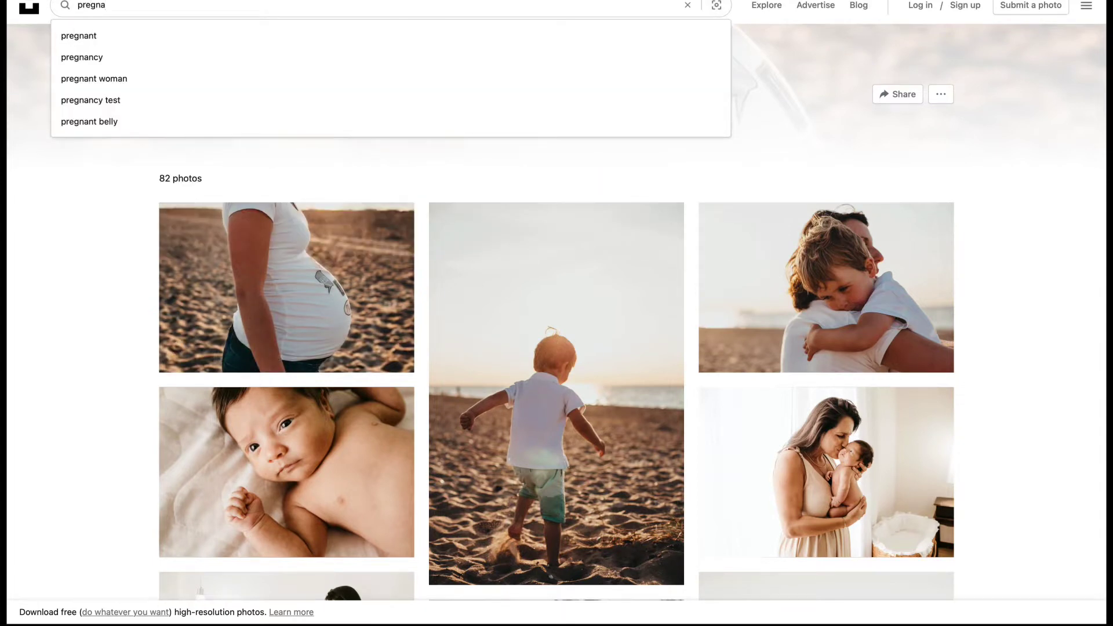
pyautogui.click(172, 81)
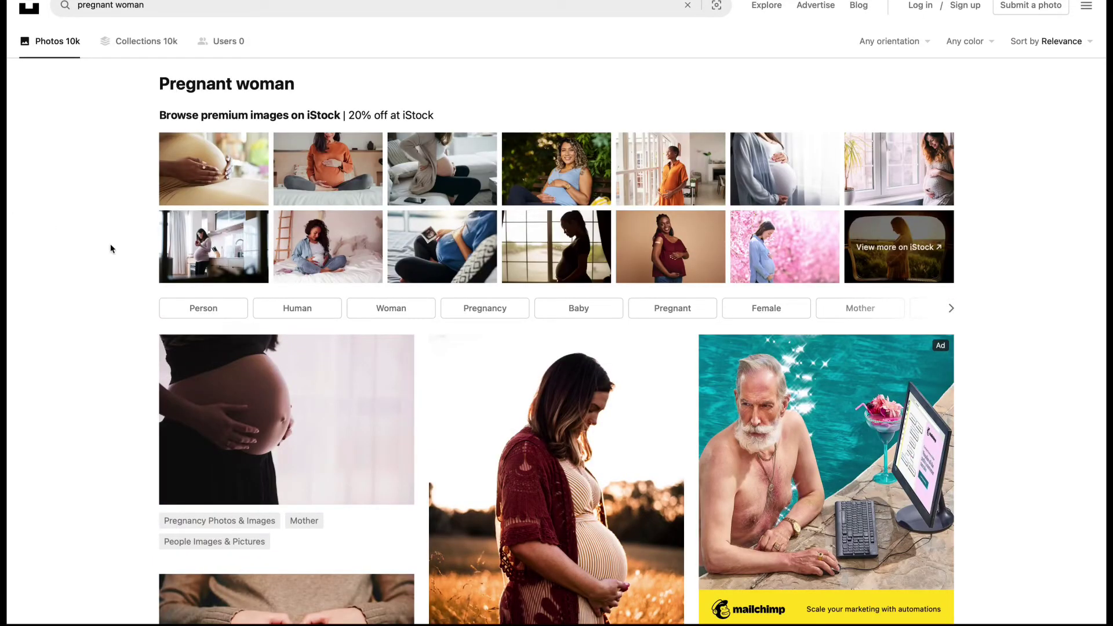
pyautogui.click(567, 248)
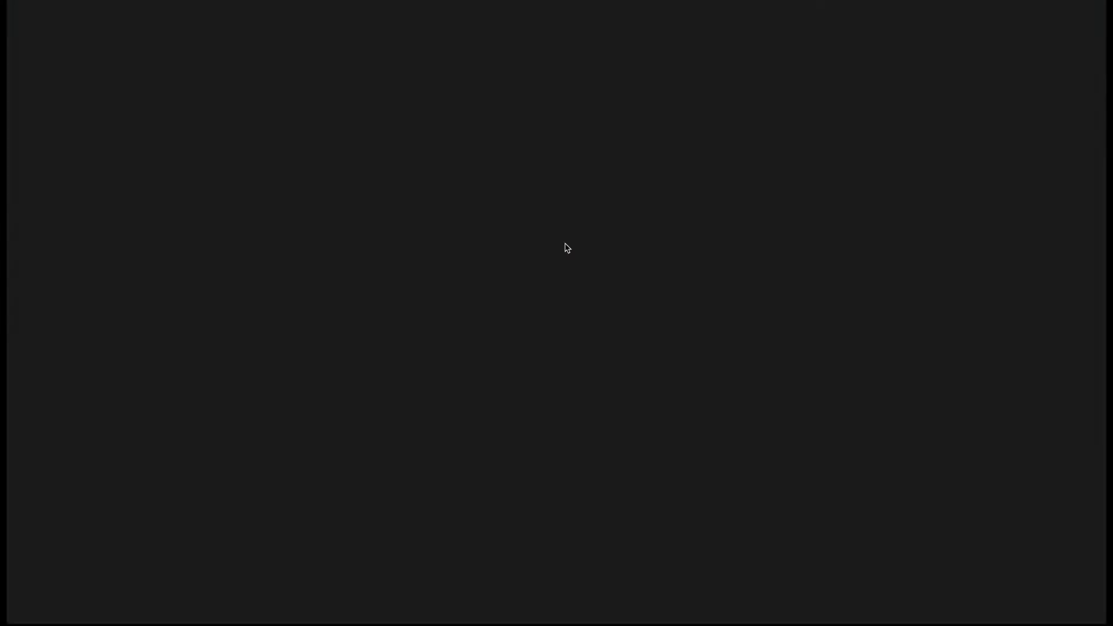
pyautogui.hotkey('ctrl', 'w')
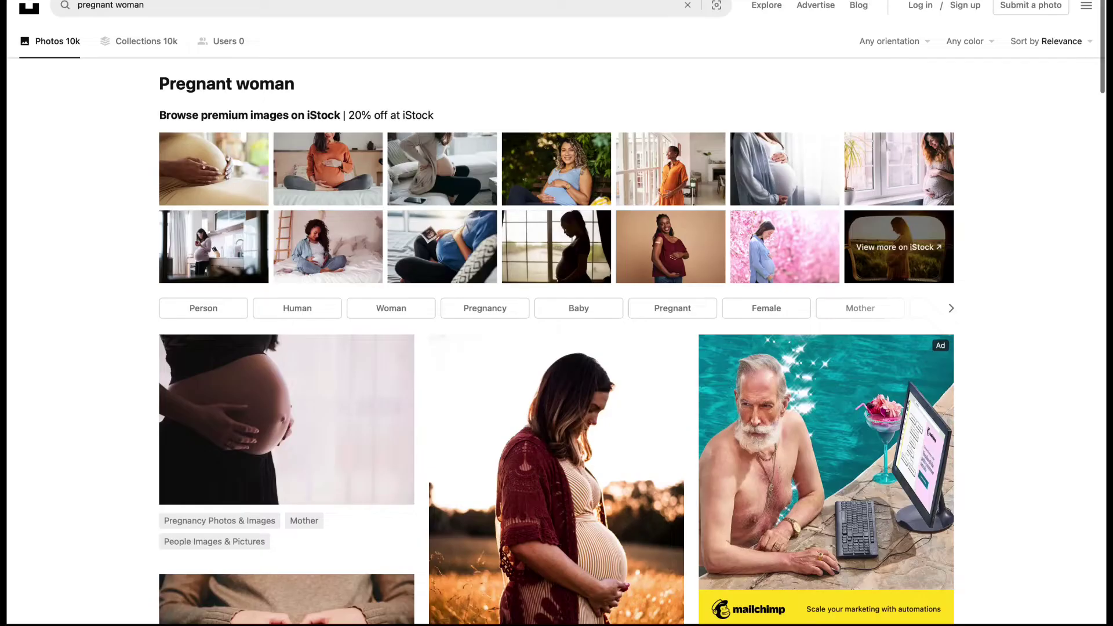
# - Open the photo of hands holding an ultrasound picture and download it for free, allowing downloads from unsplash.com
pyautogui.scroll(-2, 391, 360)
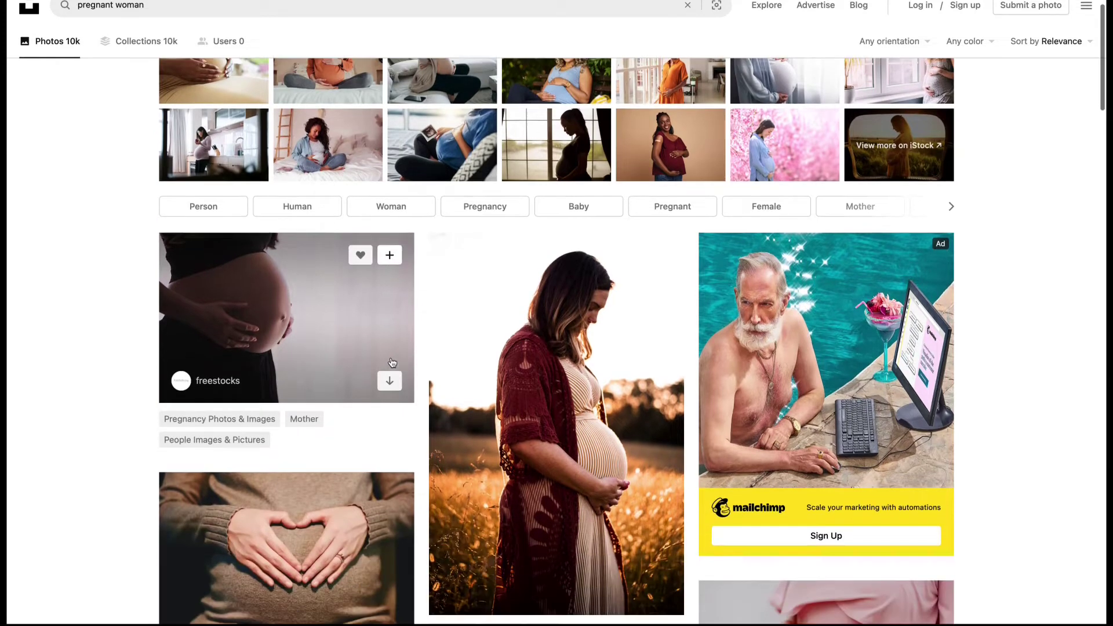
pyautogui.scroll(-5, 391, 360)
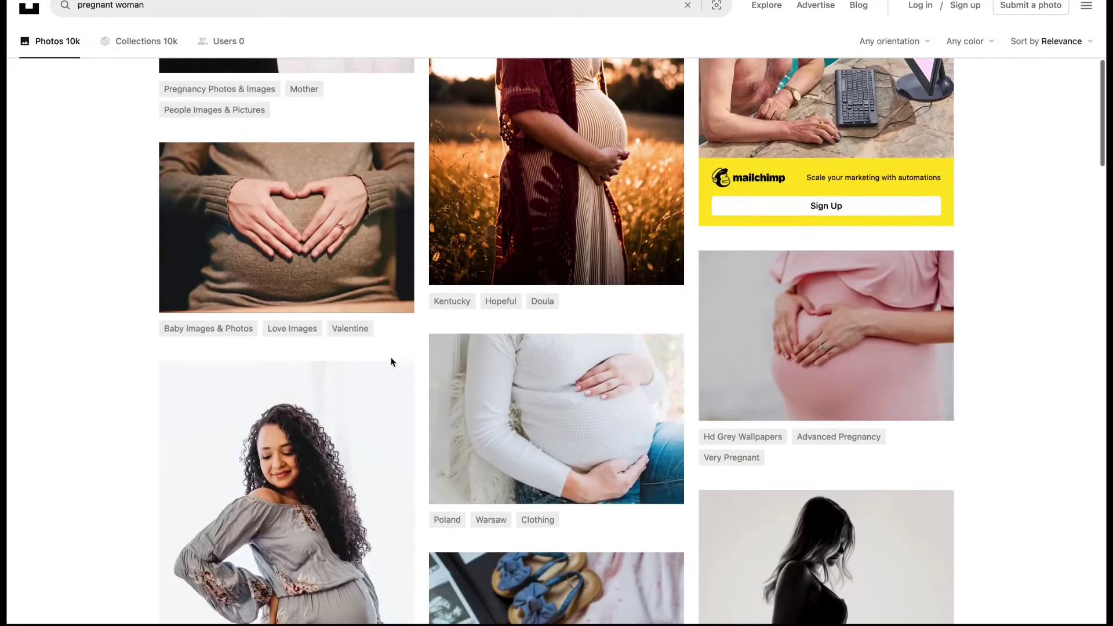
pyautogui.scroll(-1, 391, 361)
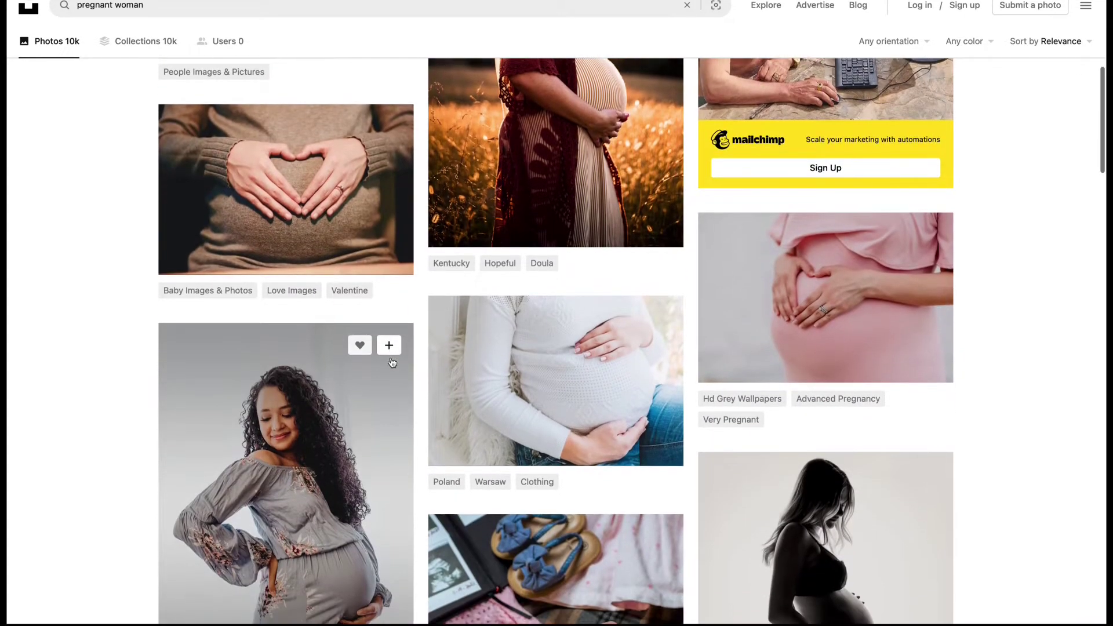
pyautogui.scroll(-7, 391, 360)
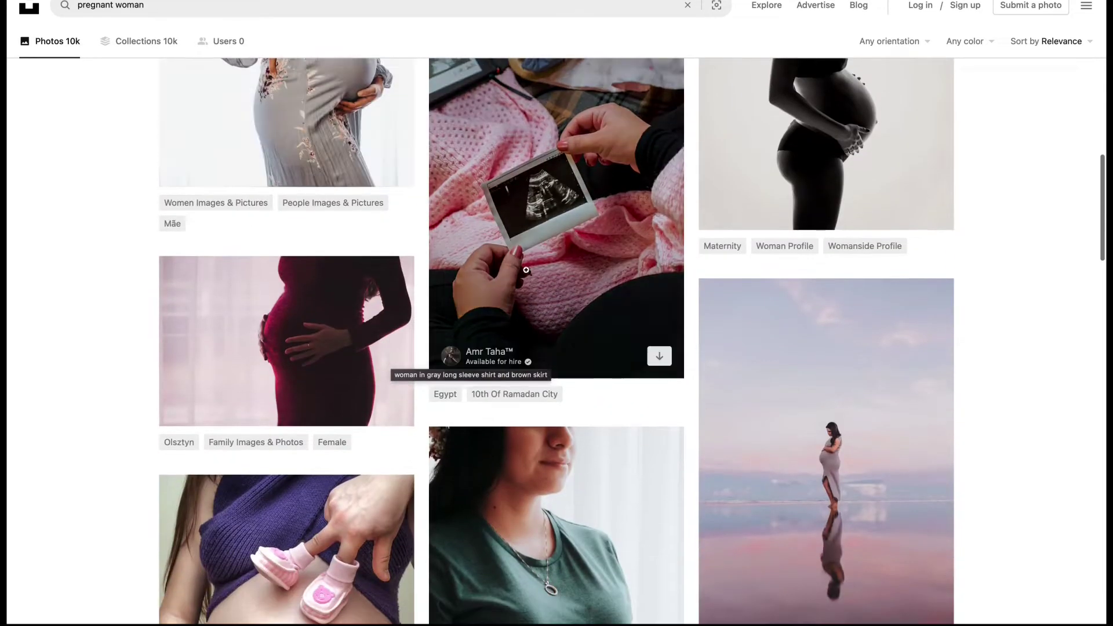
pyautogui.click(526, 270)
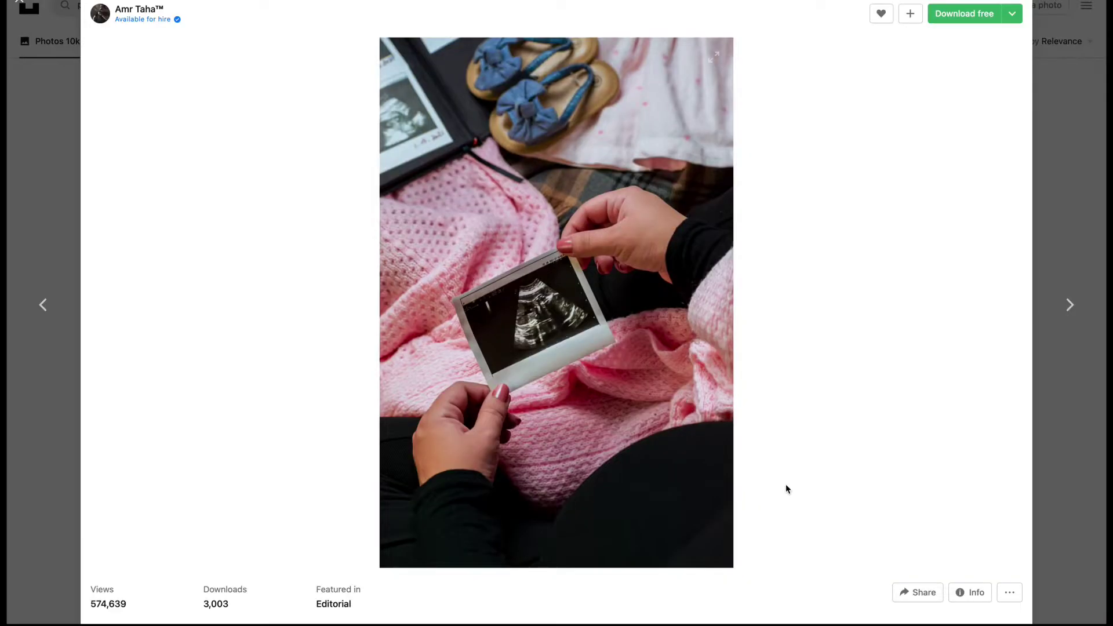
pyautogui.click(1004, 601)
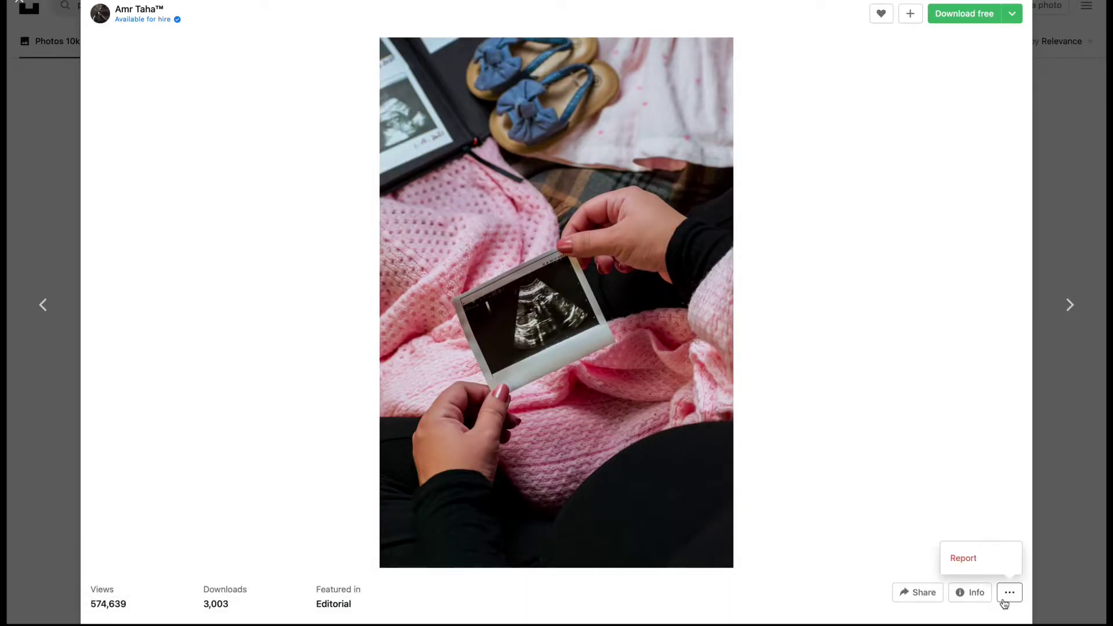
pyautogui.click(991, 436)
pyautogui.click(977, 16)
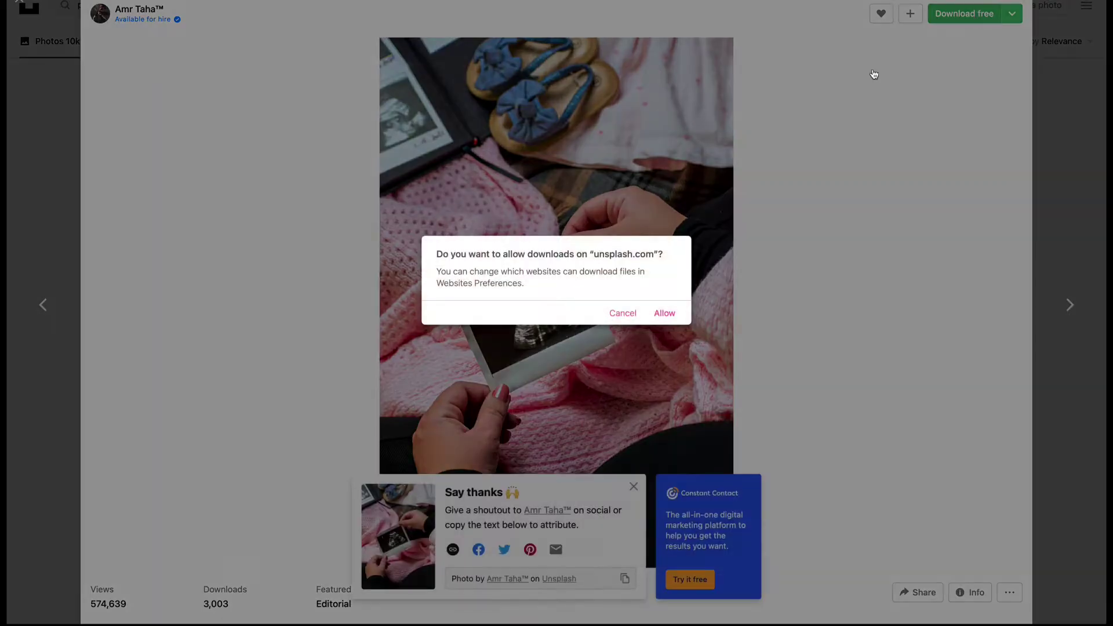
pyautogui.click(664, 313)
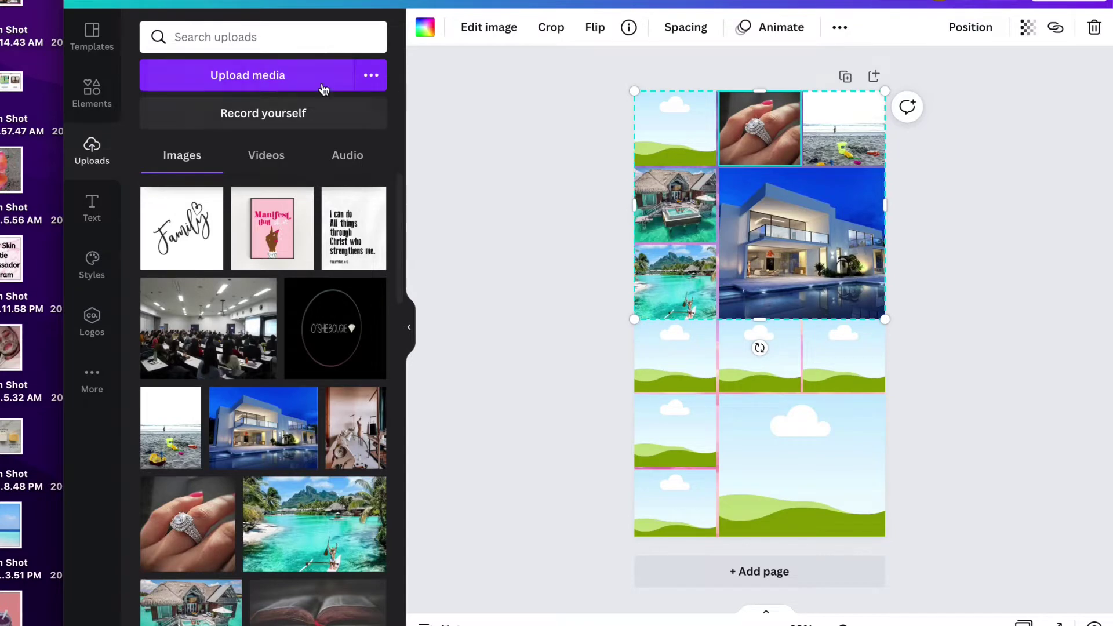
# - Switch back to Canva, start a media upload and browse to the Downloads folder in the file chooser
pyautogui.click(323, 88)
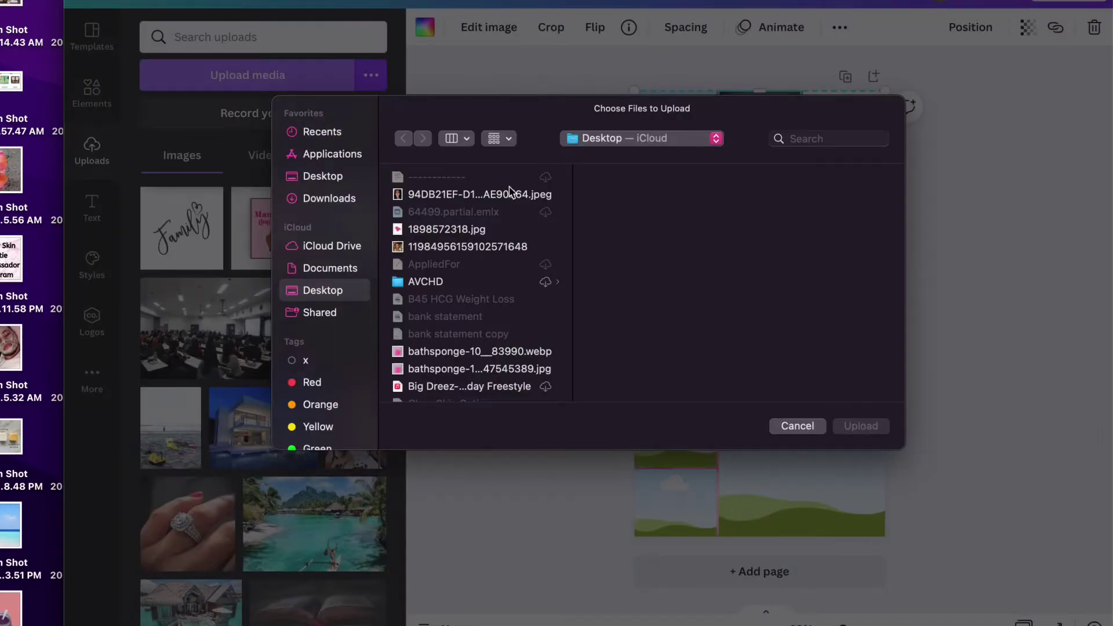
pyautogui.click(329, 160)
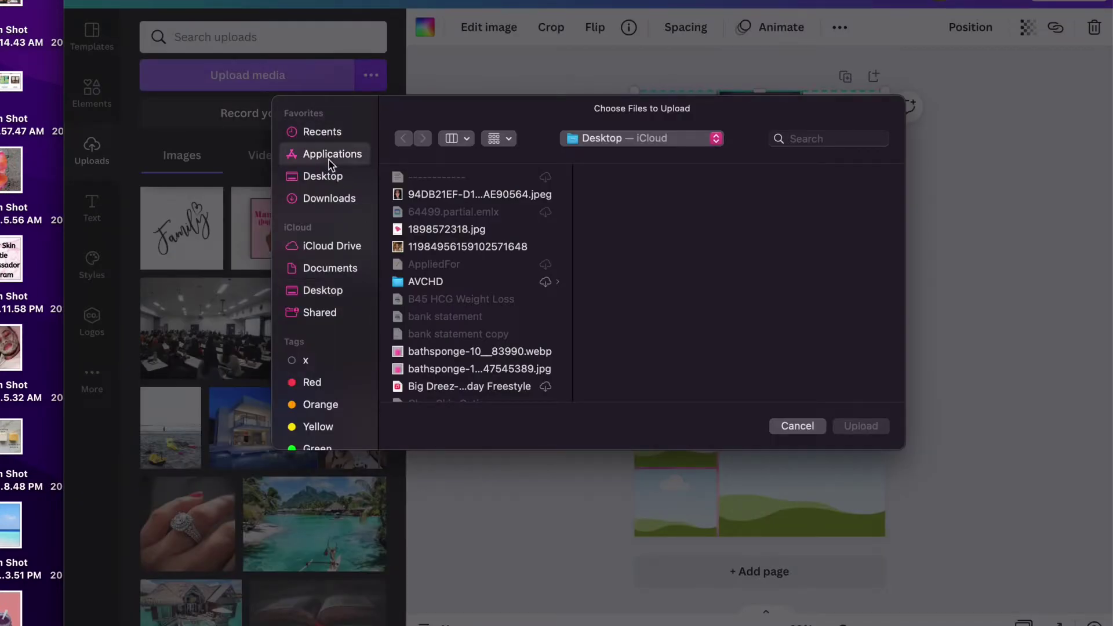
pyautogui.click(333, 201)
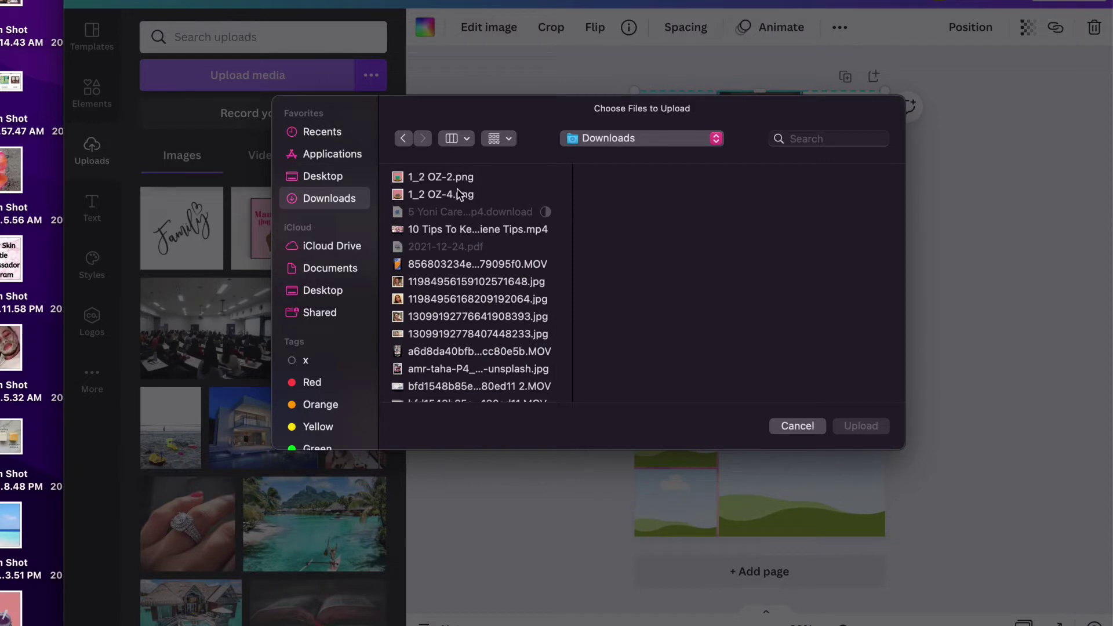
pyautogui.scroll(-3, 460, 194)
pyautogui.click(330, 269)
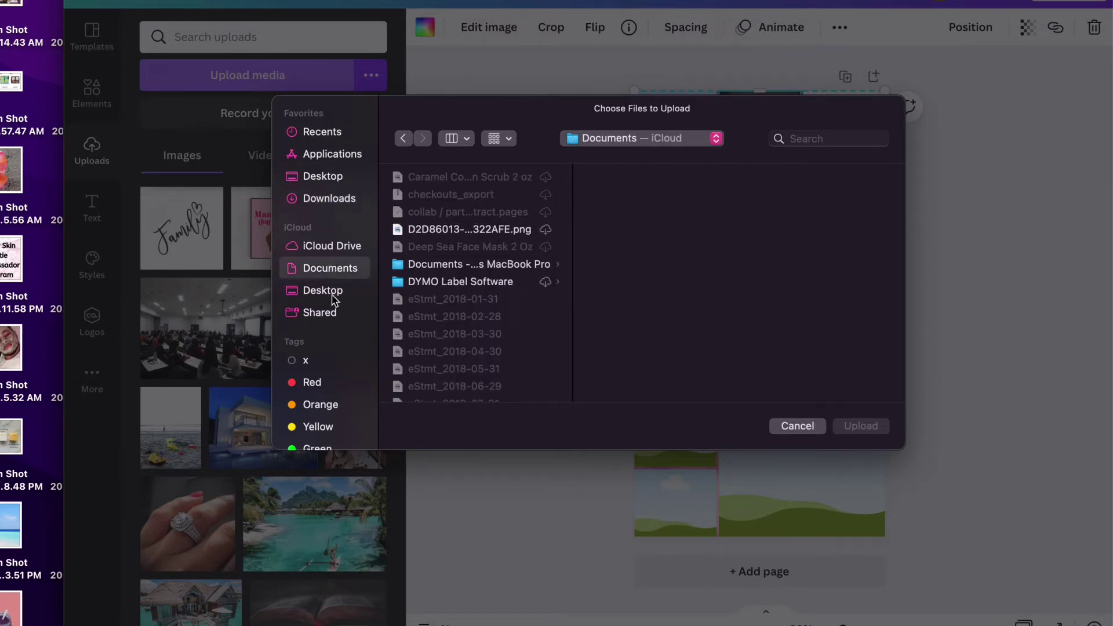
pyautogui.click(342, 248)
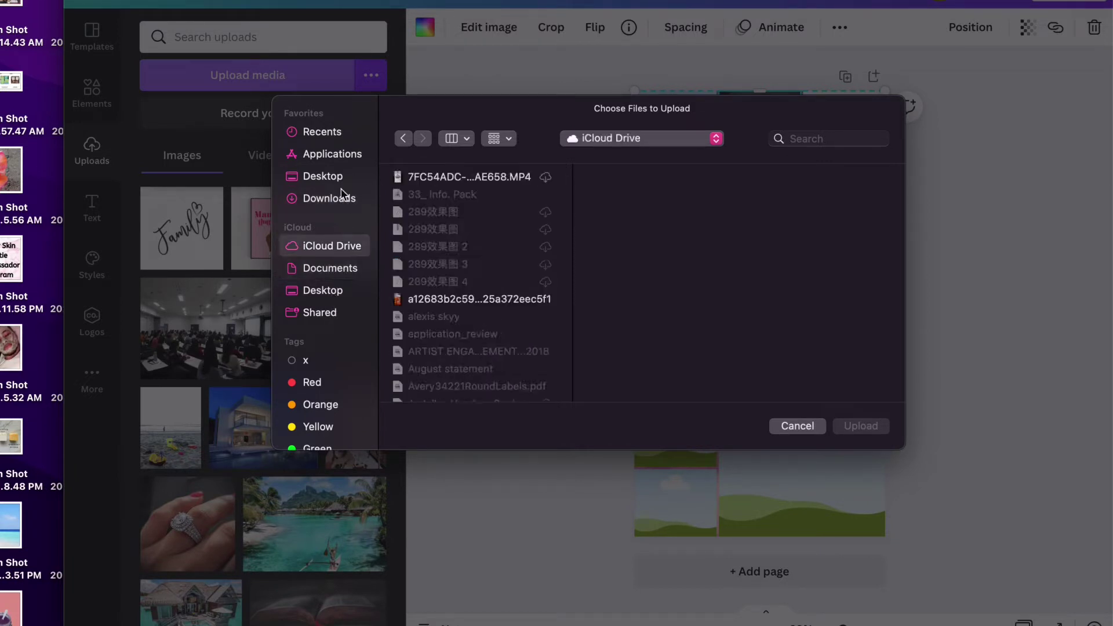
pyautogui.click(342, 196)
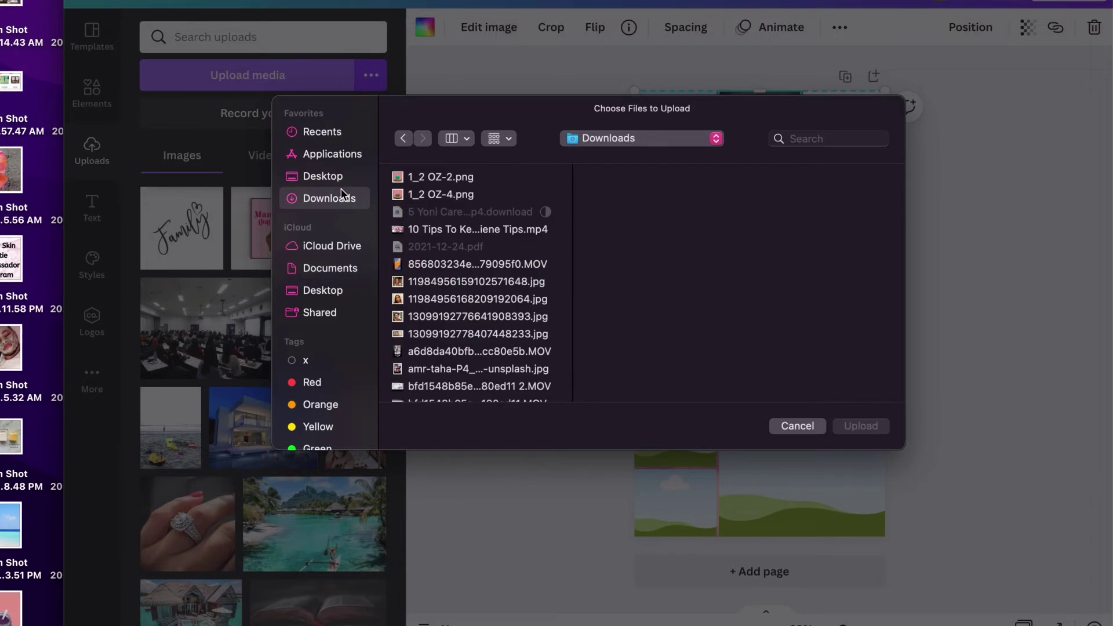
# - Show the Downloads folder files as icons and upload the downloaded ultrasound photo
pyautogui.click(459, 138)
pyautogui.click(508, 142)
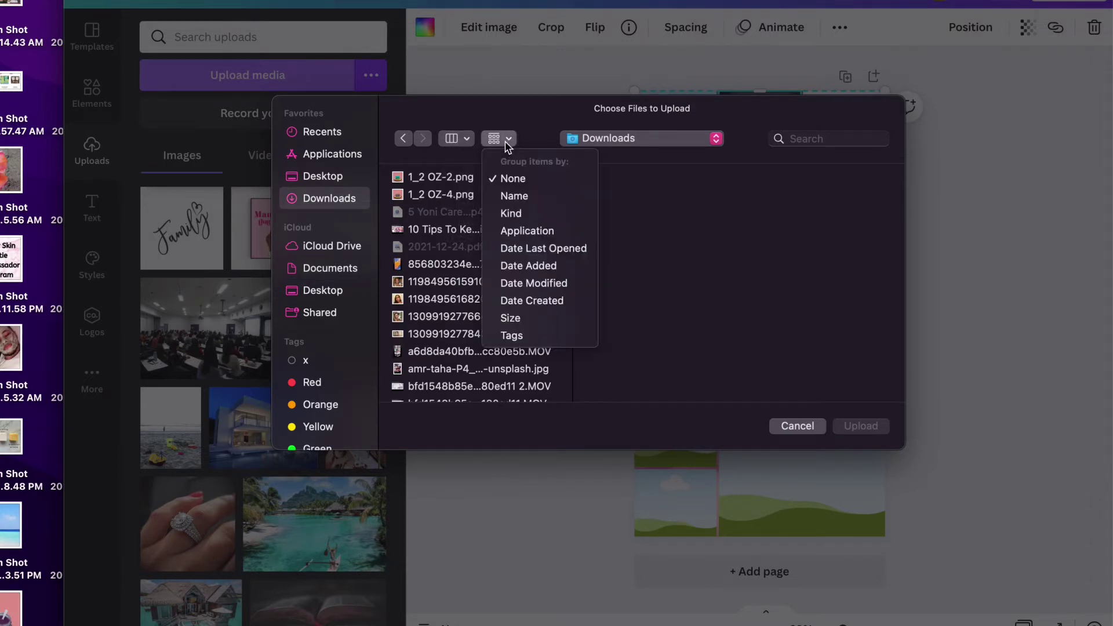
pyautogui.click(470, 139)
pyautogui.click(469, 140)
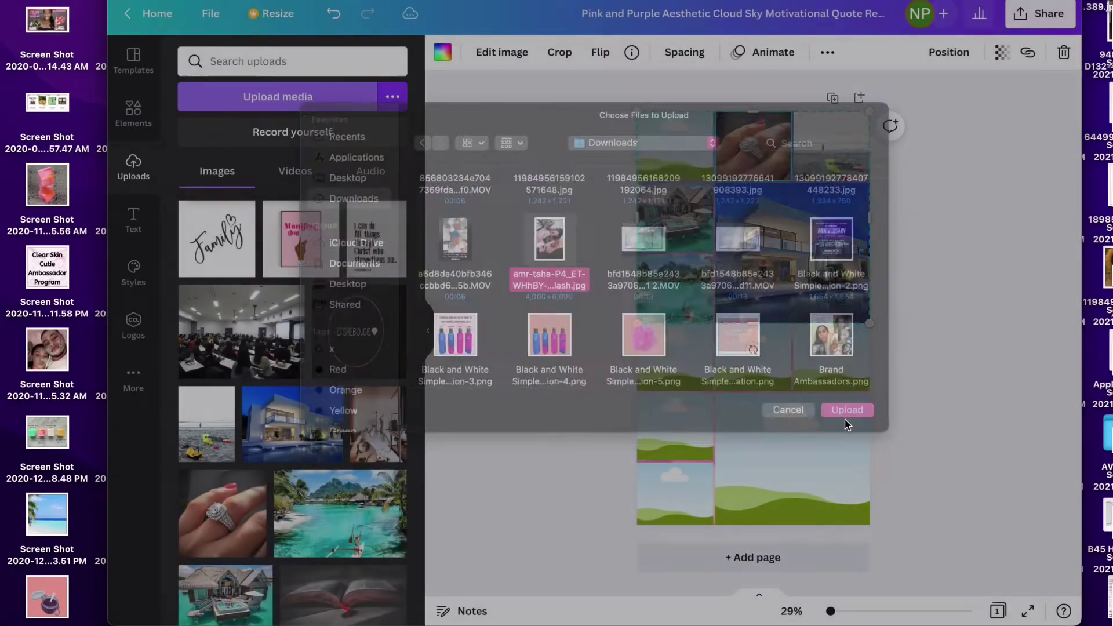
pyautogui.click(845, 420)
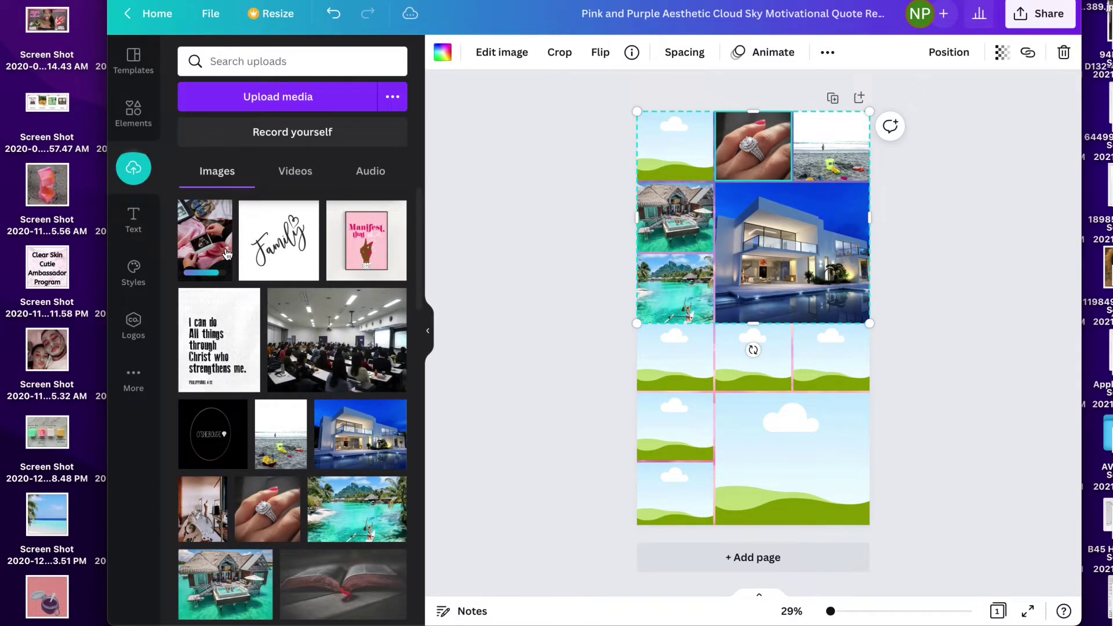
# - Place the ultrasound photo in the upper grid's empty cell and fill the lower grid's first row with the classroom, black logo and room interior images
pyautogui.moveTo(226, 255); pyautogui.dragTo(693, 150)
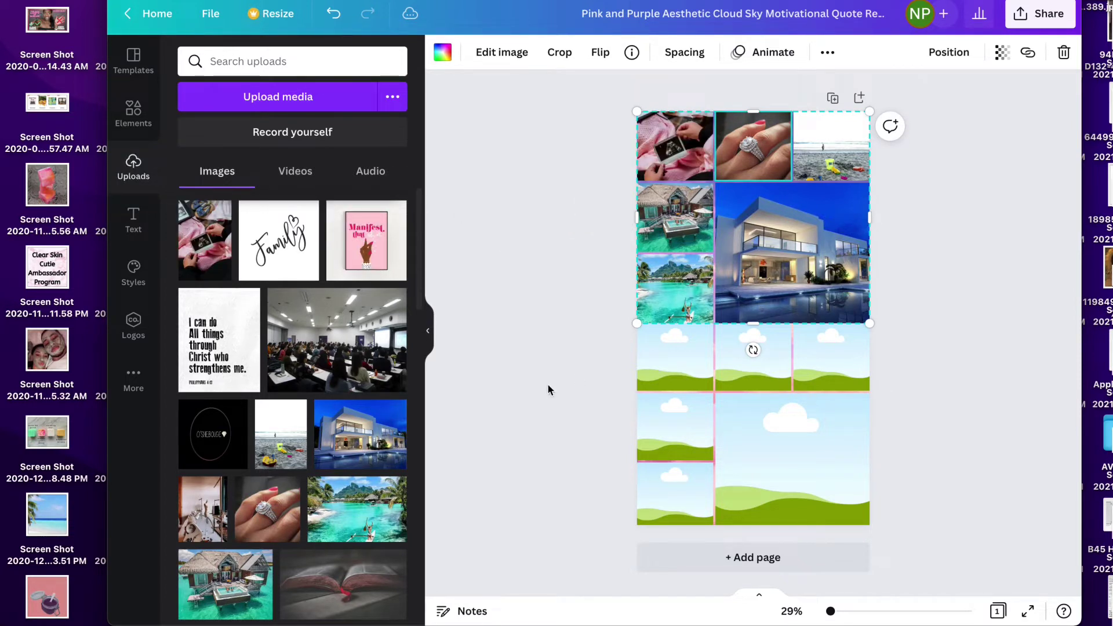
pyautogui.moveTo(336, 341); pyautogui.dragTo(676, 356)
pyautogui.moveTo(213, 434); pyautogui.dragTo(754, 357)
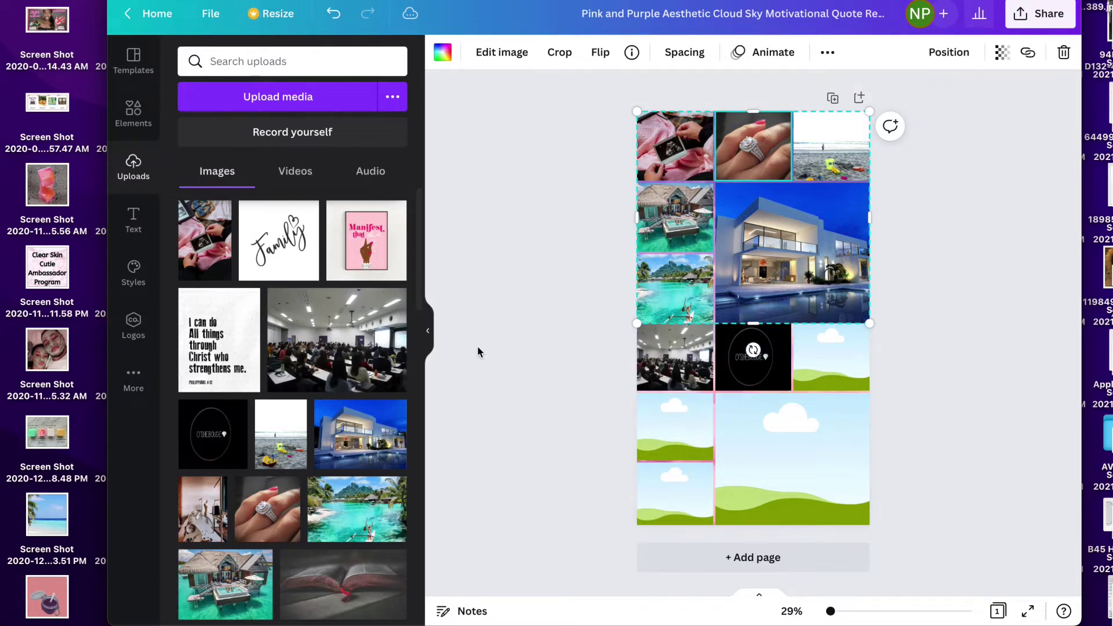
pyautogui.scroll(-3, 251, 301)
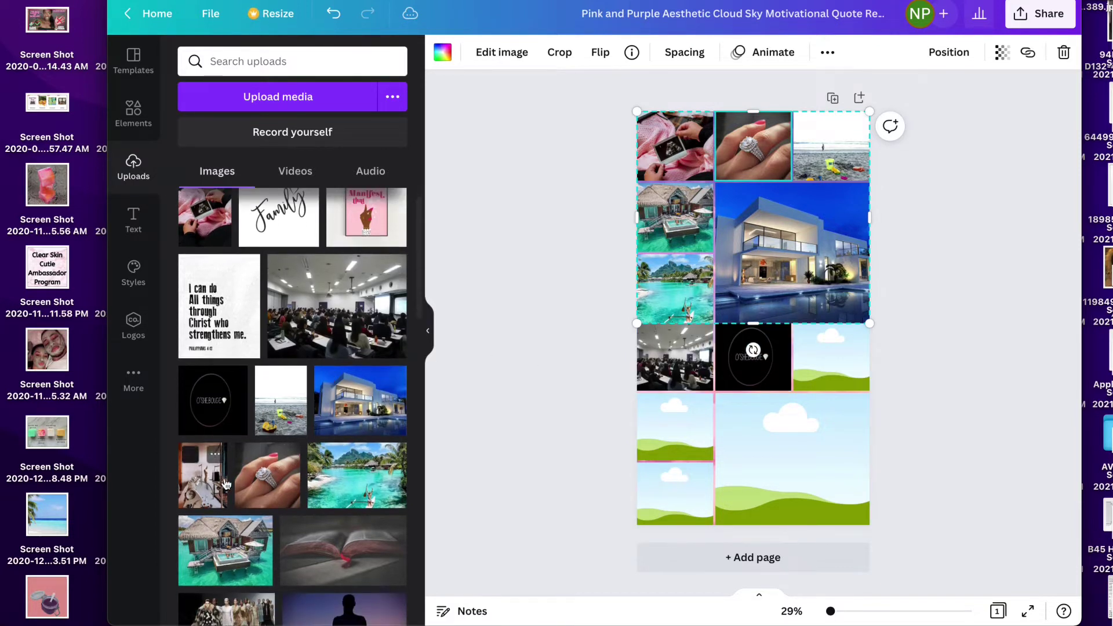
pyautogui.scroll(-1, 281, 467)
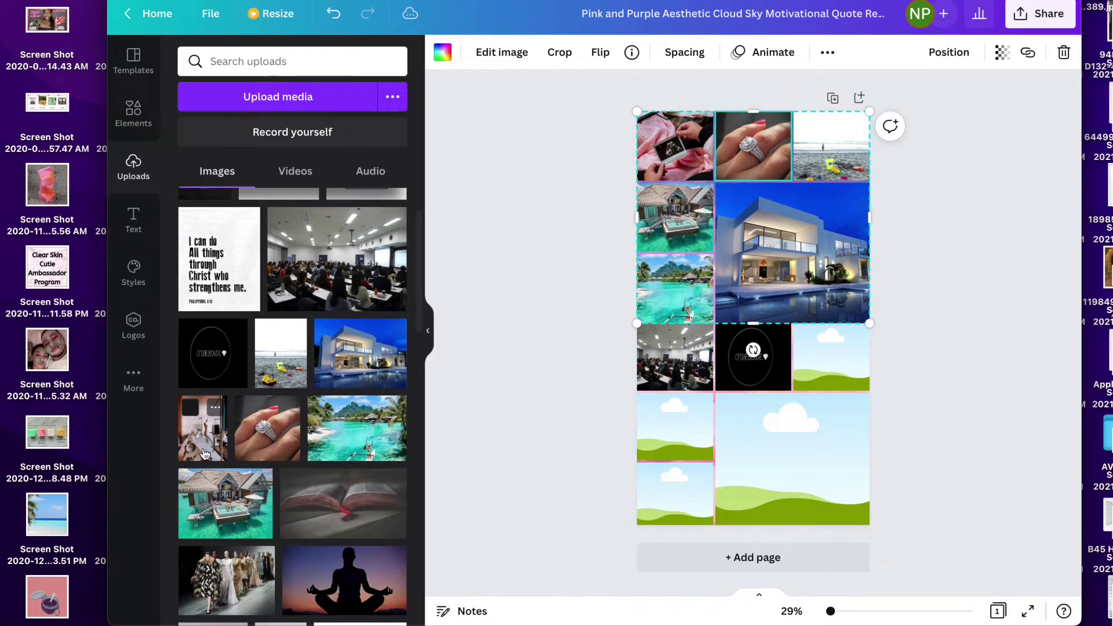
pyautogui.moveTo(208, 446); pyautogui.dragTo(840, 392)
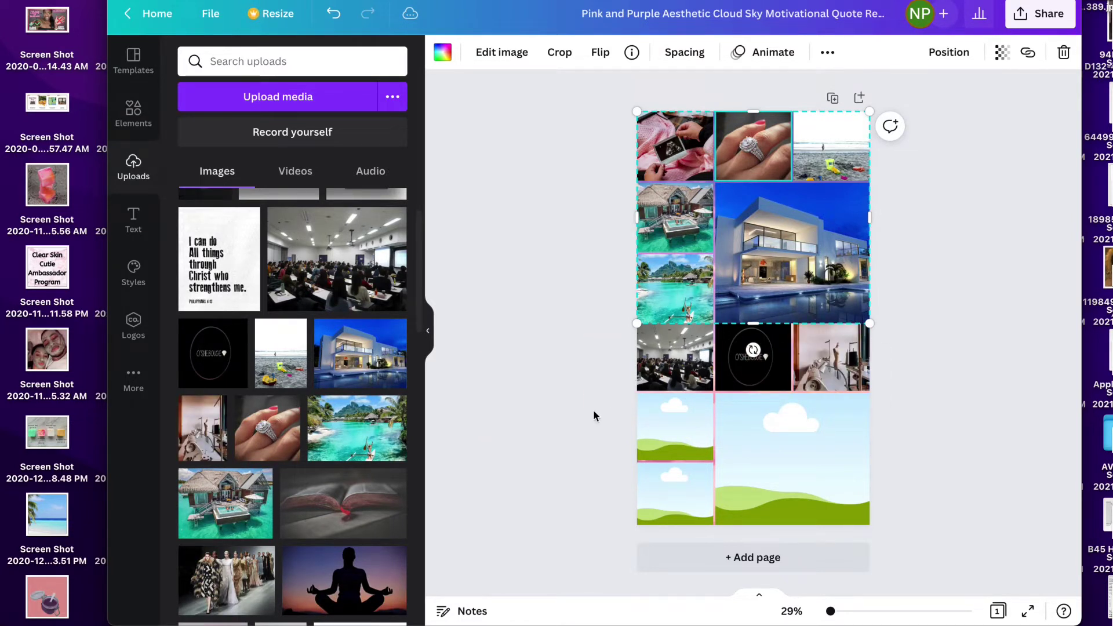
# - Fill the lower grid's remaining cells with the Philippians 4:13 quote, the open book and the meditation silhouette images
pyautogui.moveTo(221, 260); pyautogui.dragTo(825, 425)
pyautogui.click(561, 52)
pyautogui.click(514, 437)
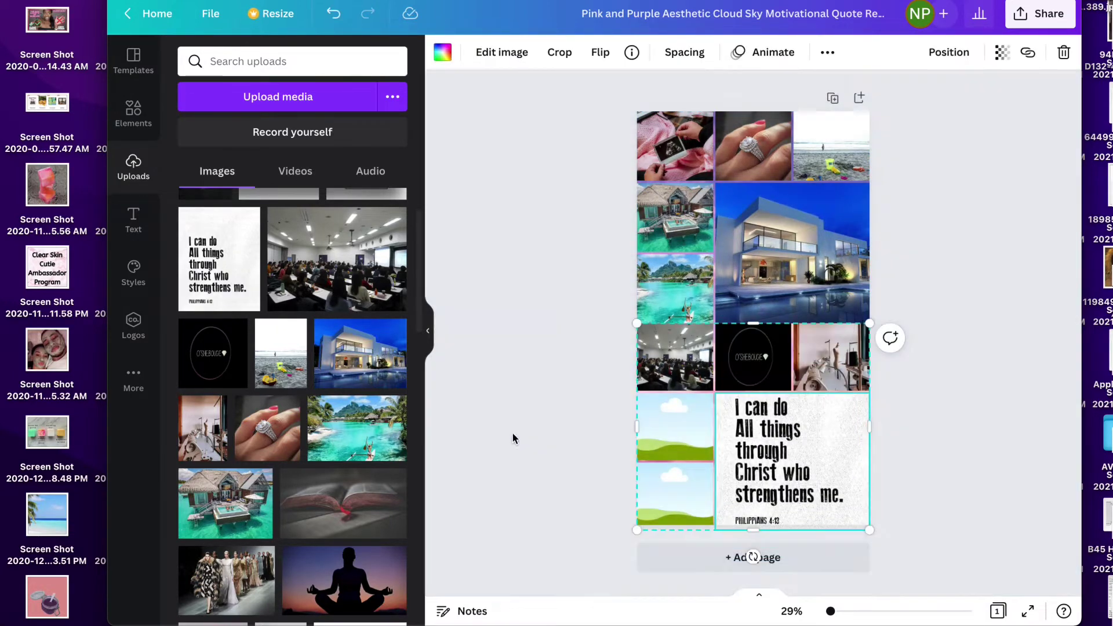
pyautogui.click(686, 423)
pyautogui.moveTo(342, 493); pyautogui.dragTo(696, 429)
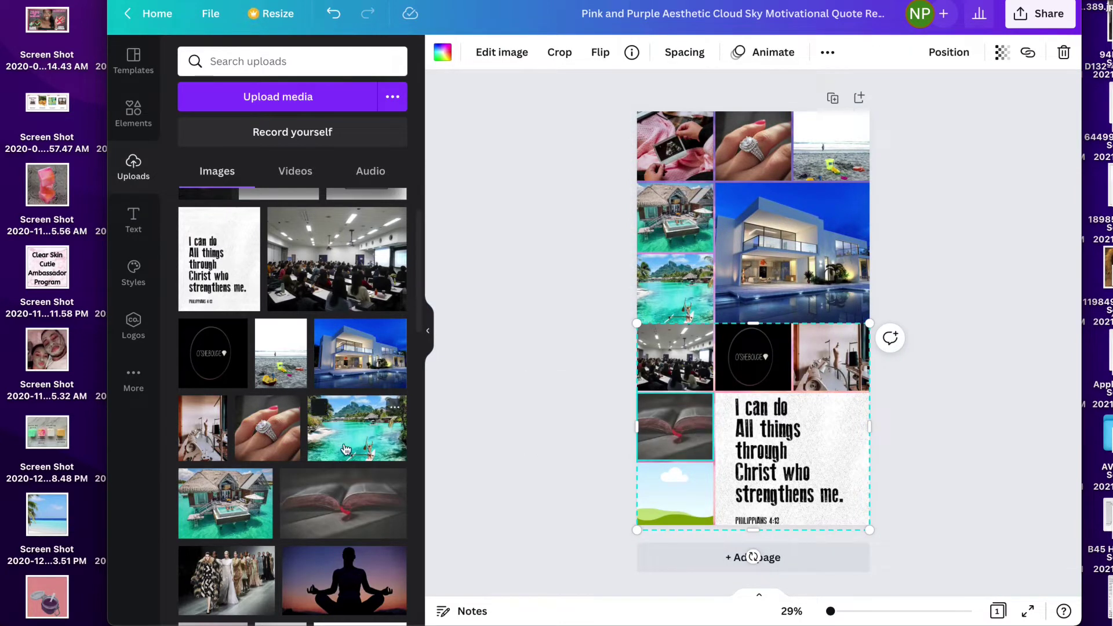
pyautogui.scroll(-2, 345, 449)
pyautogui.moveTo(352, 518); pyautogui.dragTo(678, 492)
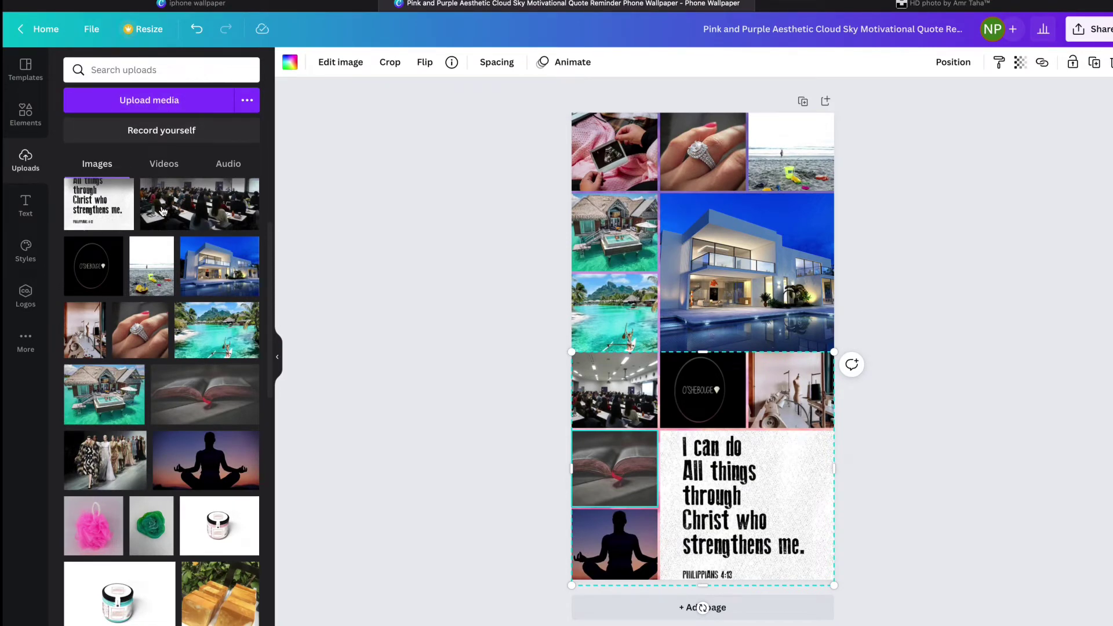
# - Insert the pink neon GLOW font combination and scale it down to size 139 between the ring and house photos
pyautogui.click(39, 223)
pyautogui.scroll(-10, 107, 338)
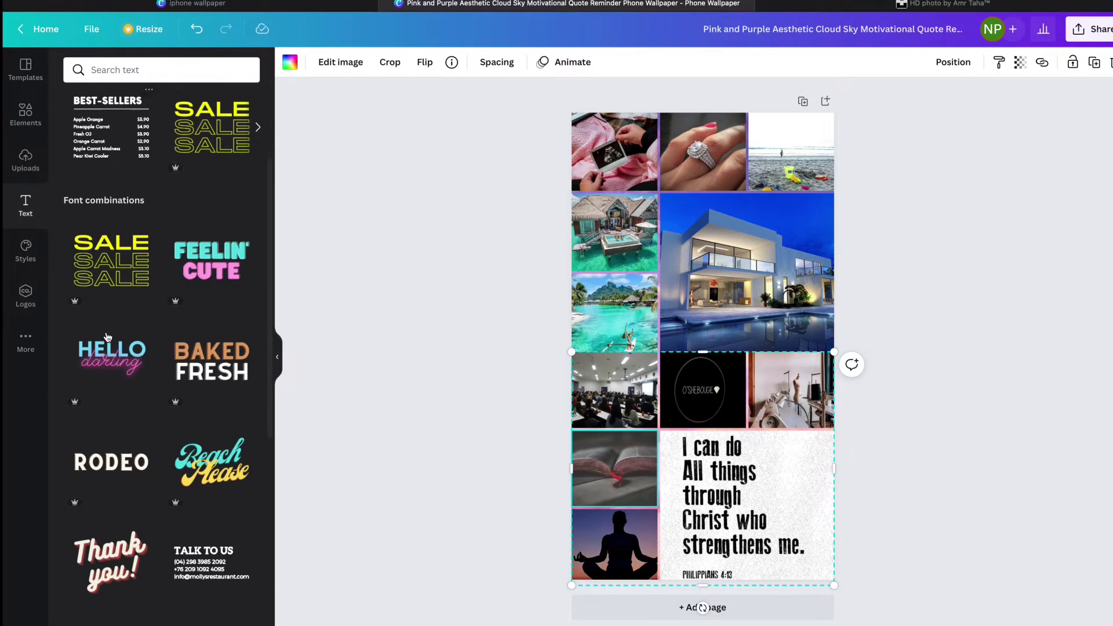
pyautogui.scroll(-9, 107, 338)
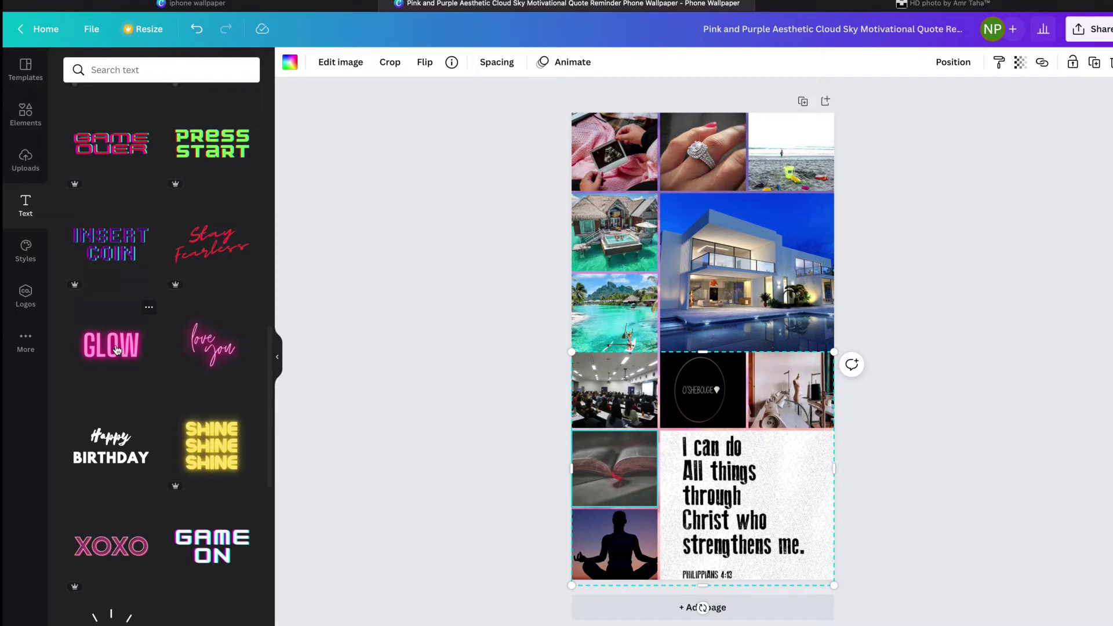
pyautogui.scroll(-1, 132, 378)
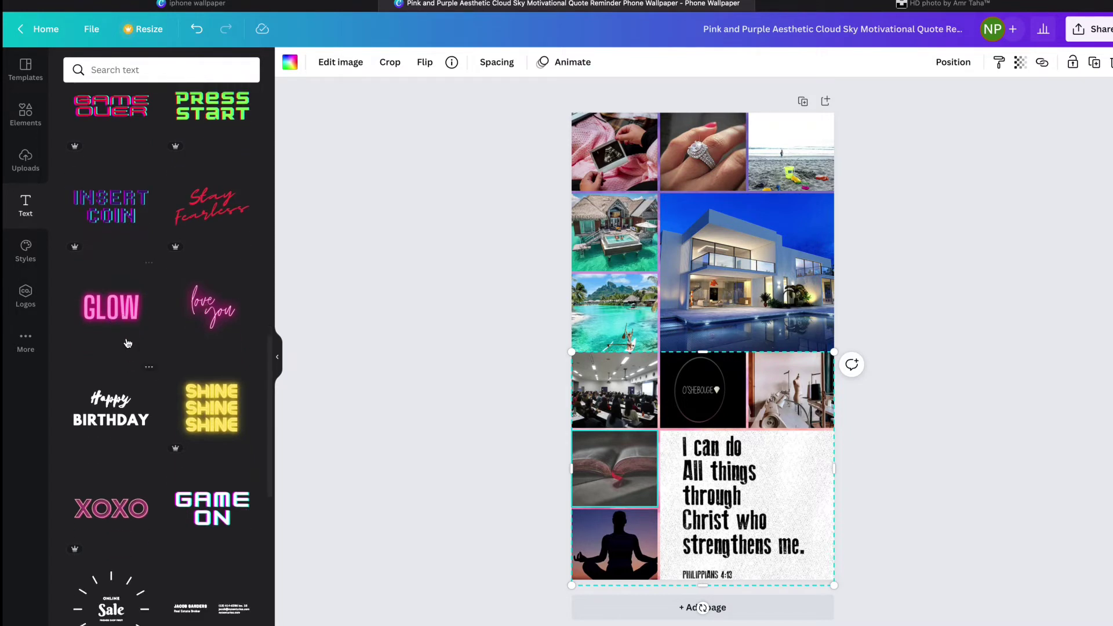
pyautogui.click(127, 320)
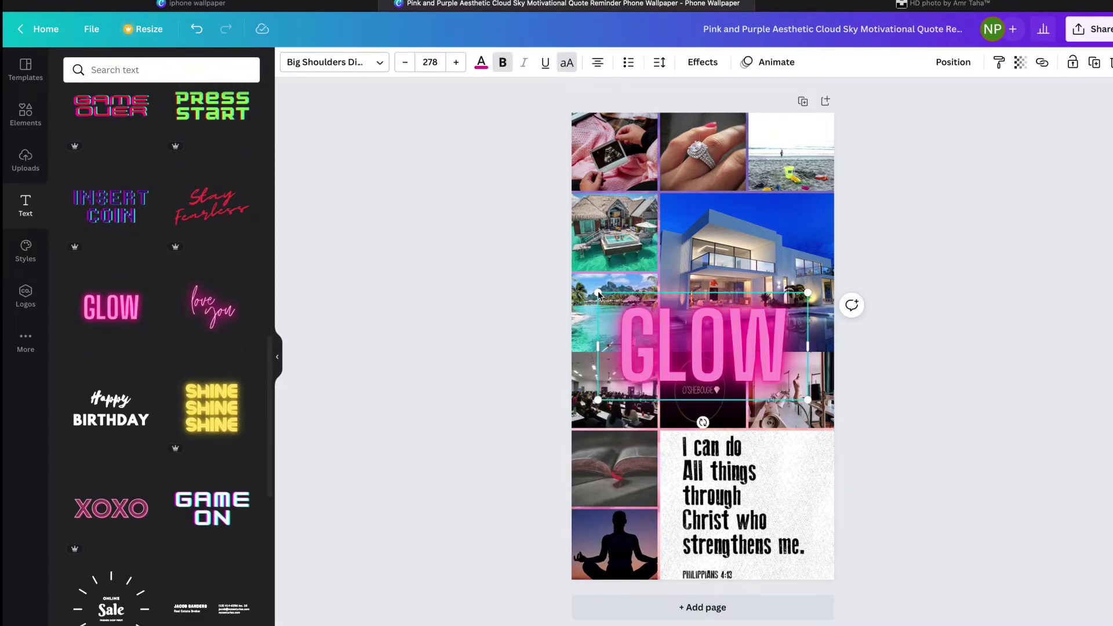
pyautogui.moveTo(599, 295); pyautogui.dragTo(673, 194)
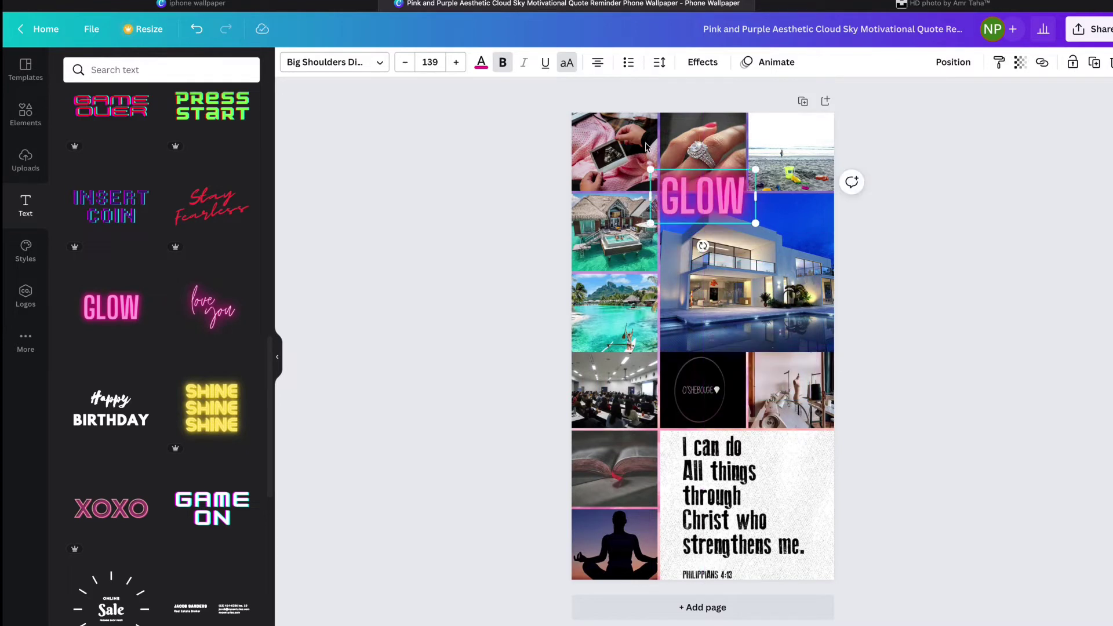
# - Reduce the neon text's font size to 92.9 and replace its wording with FAMILY
pyautogui.click(404, 62)
pyautogui.click(405, 63)
pyautogui.click(404, 63)
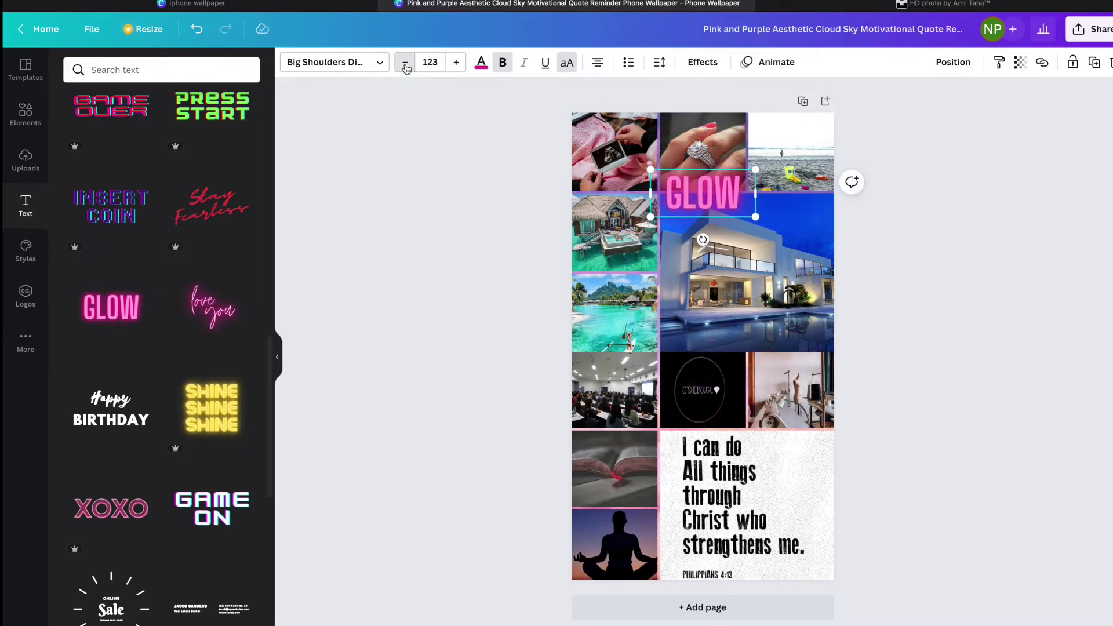
pyautogui.click(405, 62)
pyautogui.click(404, 63)
pyautogui.click(404, 62)
pyautogui.click(404, 63)
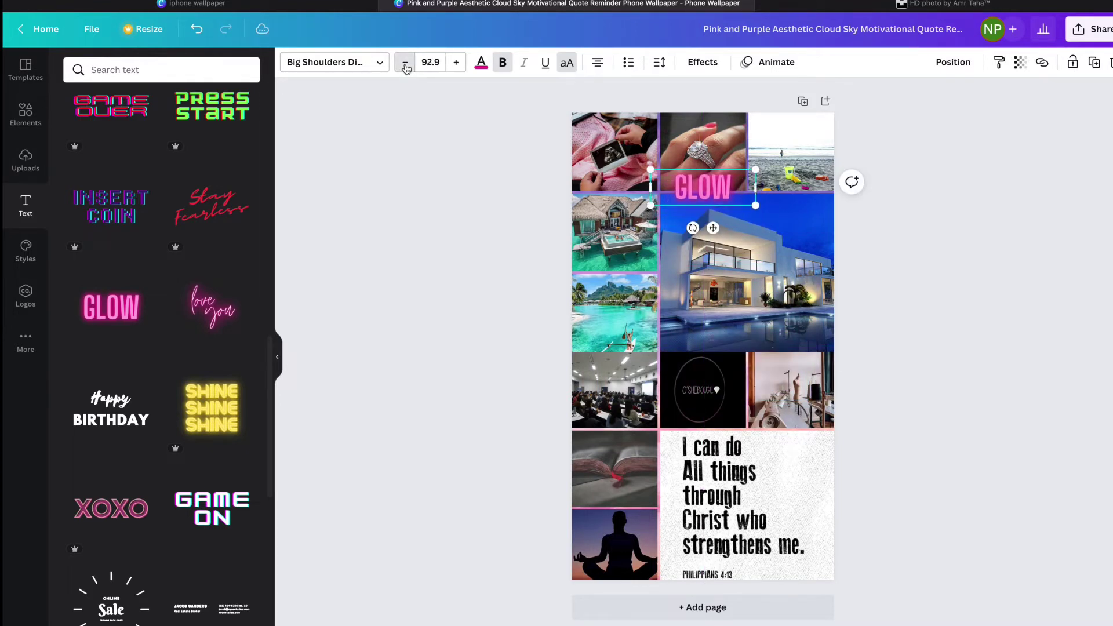
pyautogui.doubleClick(729, 192)
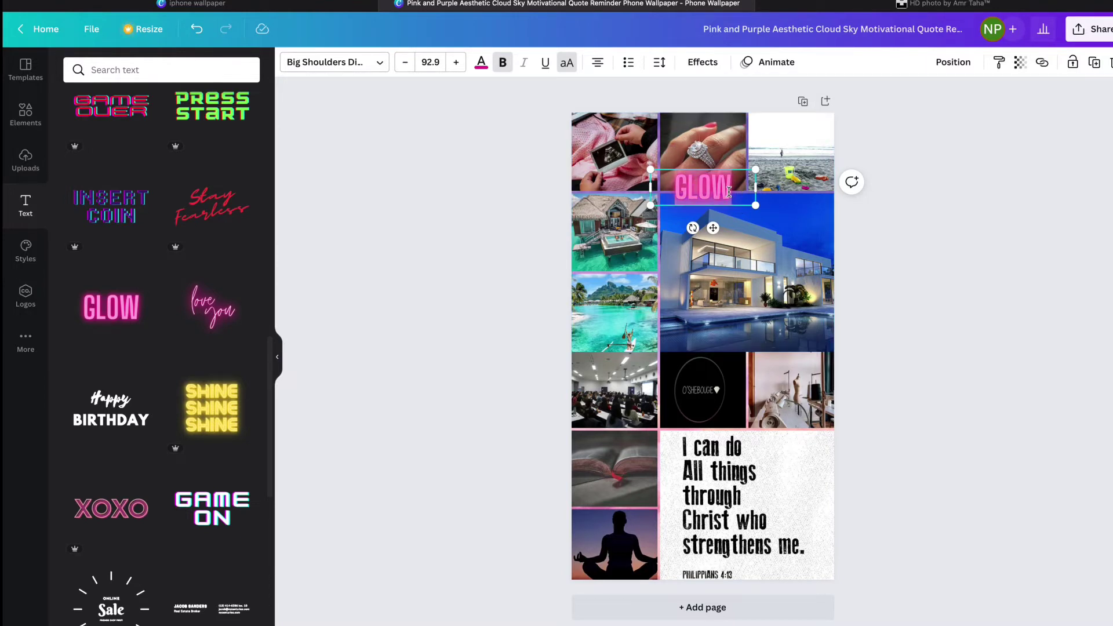
pyautogui.write('FAMILY')
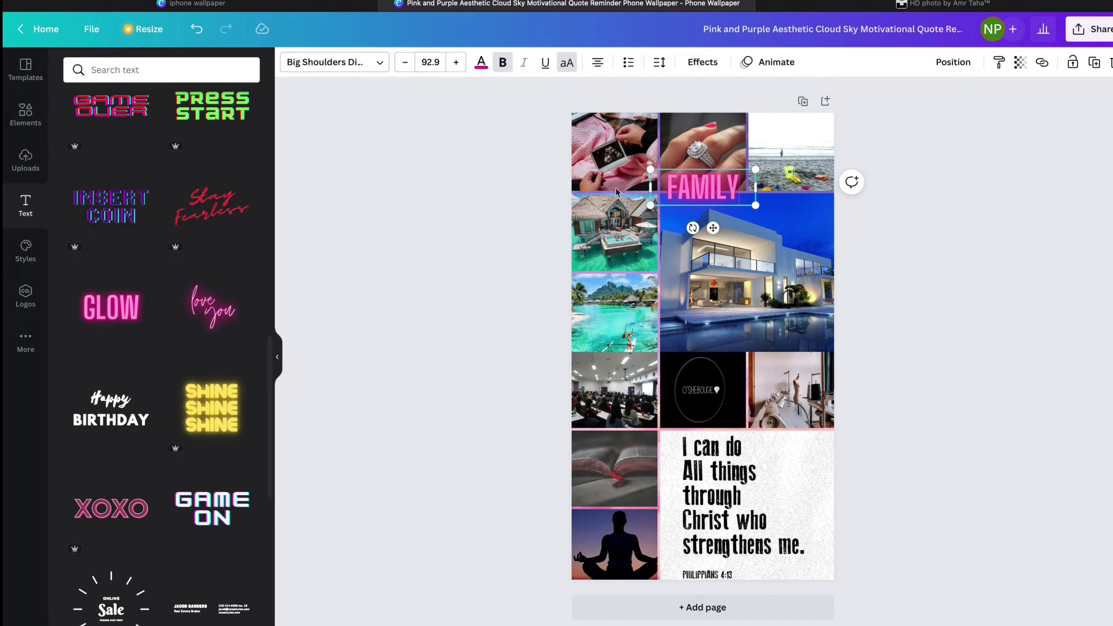
pyautogui.click(528, 194)
# - Set the FAMILY label's font size to 69.9 and move it onto the border between the ring and house photos
pyautogui.click(702, 187)
pyautogui.click(406, 63)
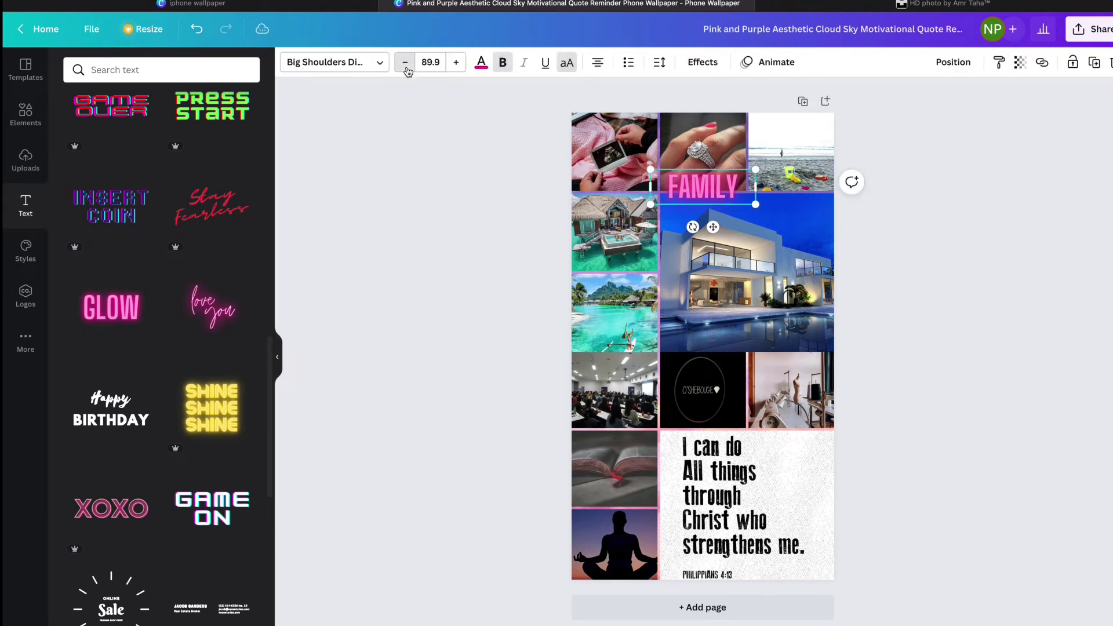
pyautogui.moveTo(406, 64); pyautogui.dragTo(406, 64)
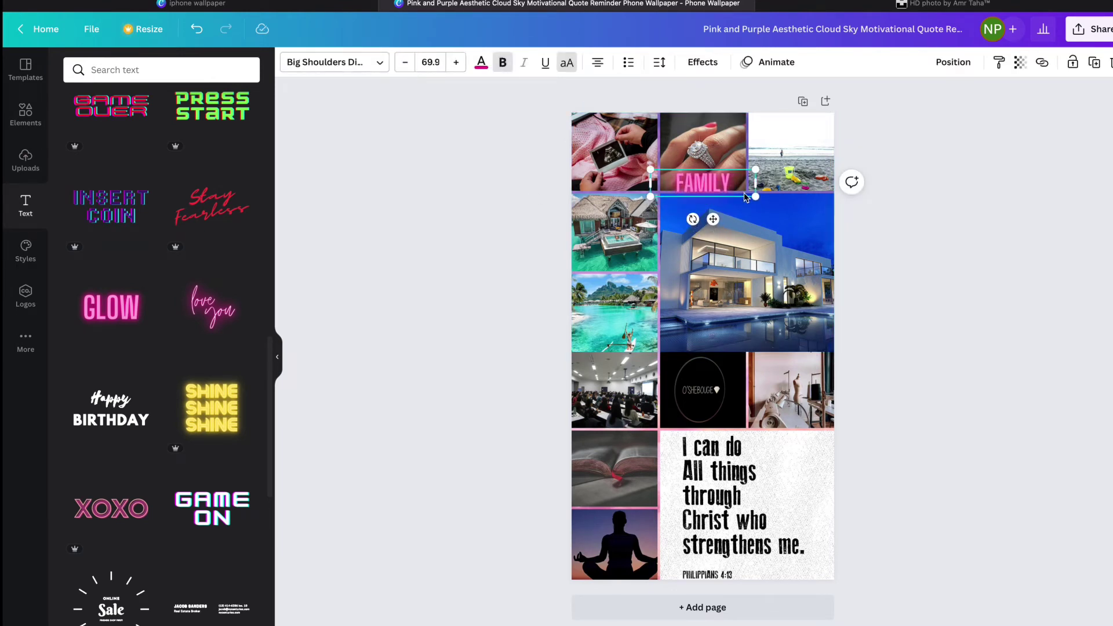
pyautogui.moveTo(744, 197); pyautogui.dragTo(748, 204)
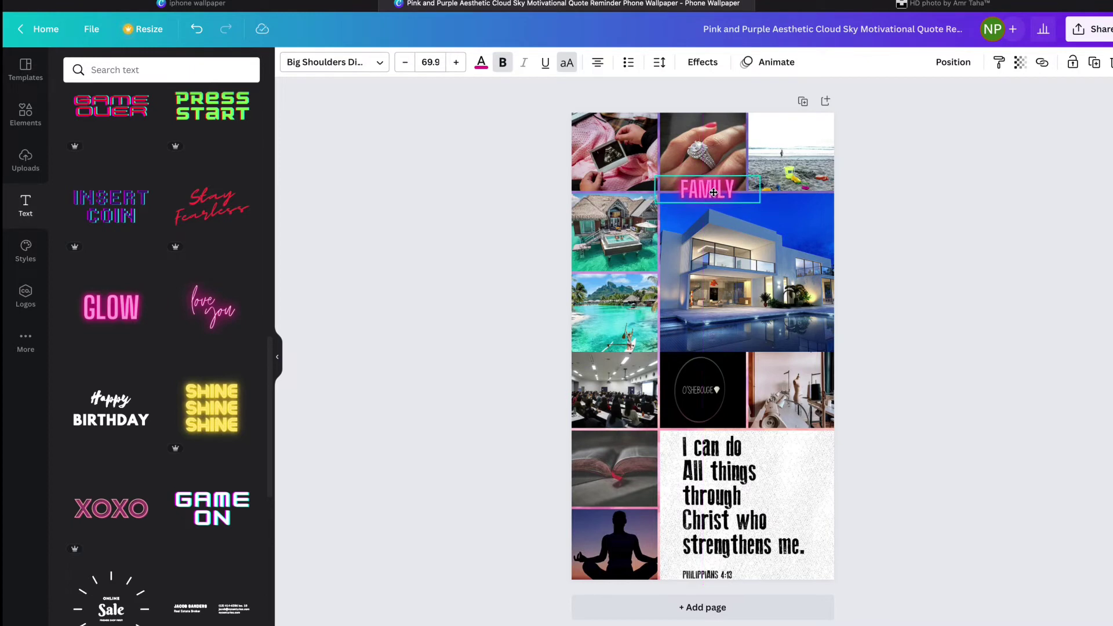
pyautogui.click(557, 213)
# - Duplicate the FAMILY label onto the border between the two tropical resort photos and make it read TRAVEL at size 64.4
pyautogui.click(708, 190)
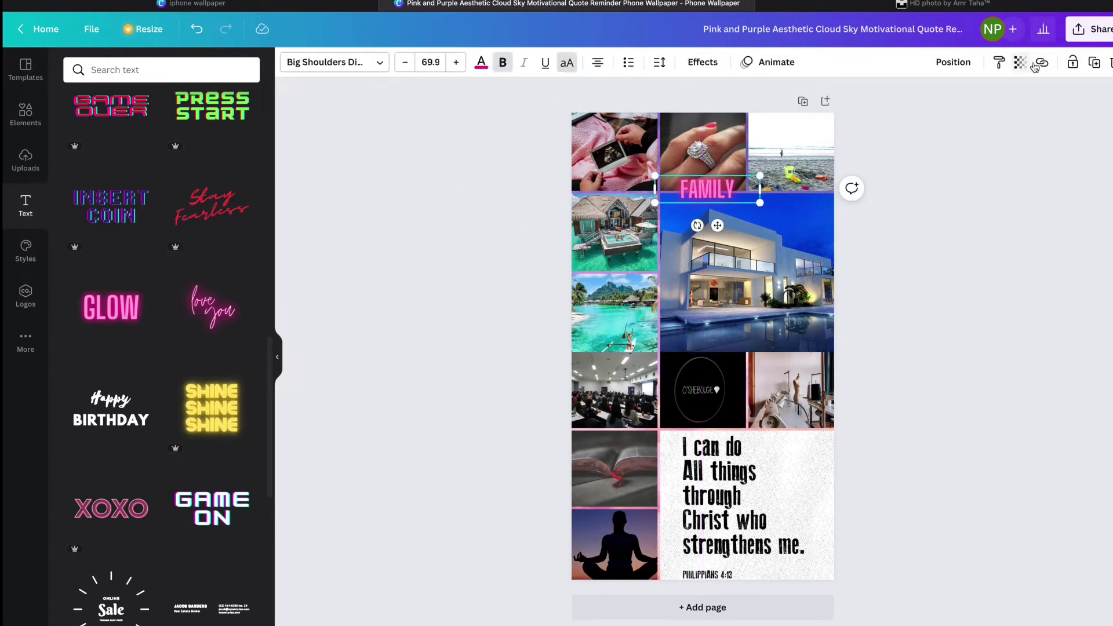
pyautogui.click(1098, 66)
pyautogui.moveTo(732, 196); pyautogui.dragTo(651, 274)
pyautogui.doubleClick(651, 275)
pyautogui.write('TRAVEL')
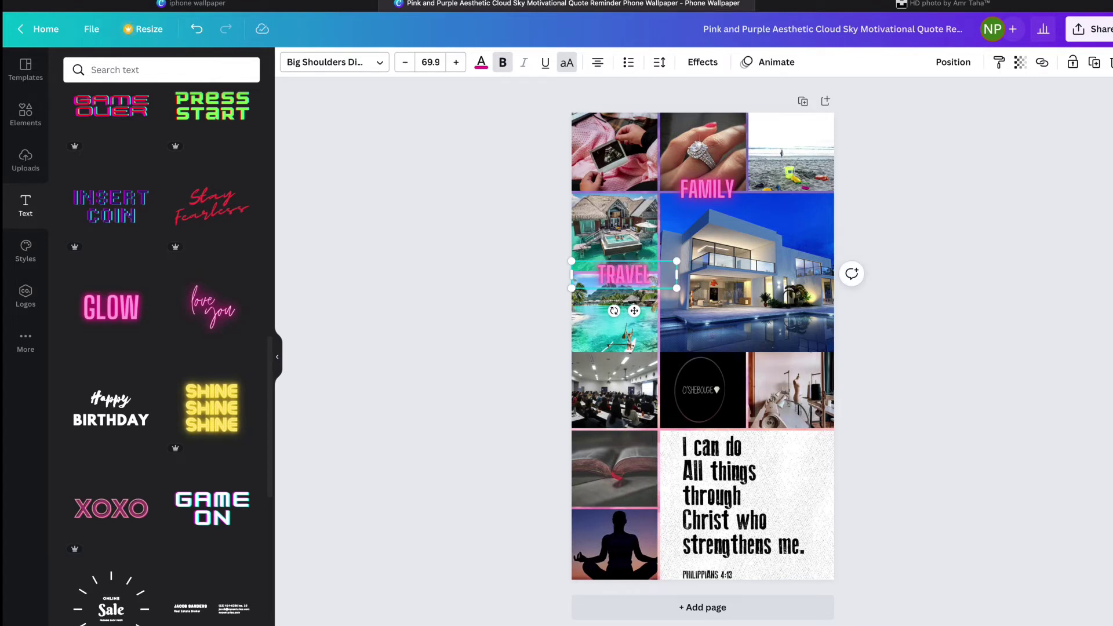
pyautogui.moveTo(571, 262); pyautogui.dragTo(580, 264)
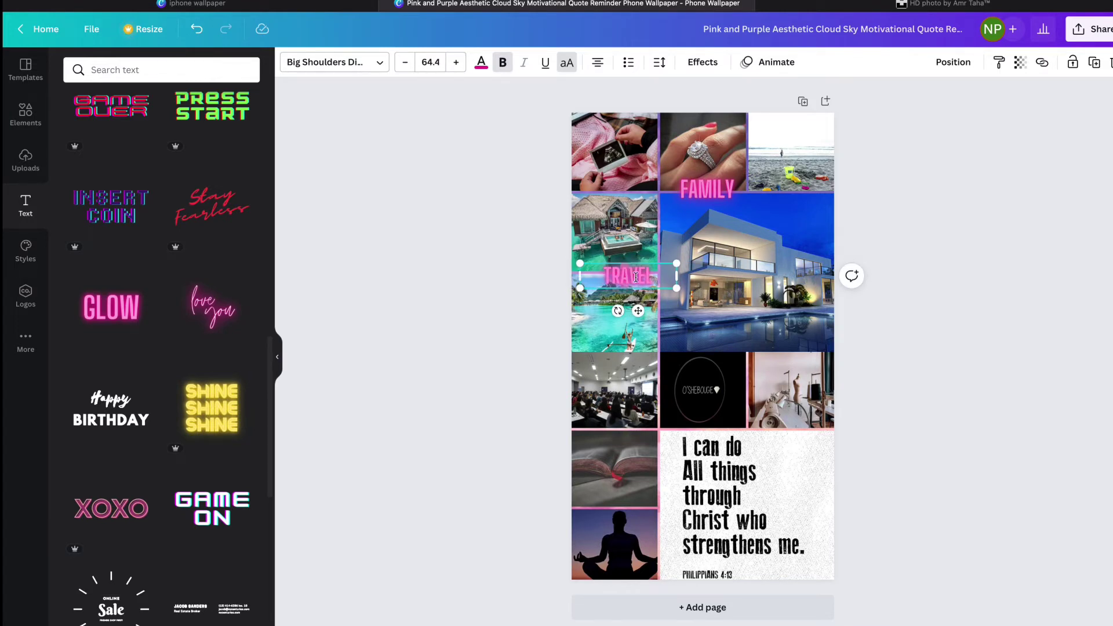
# - Scale the FAMILY label down to size 63.5 and center it beneath the ring photo
pyautogui.click(695, 187)
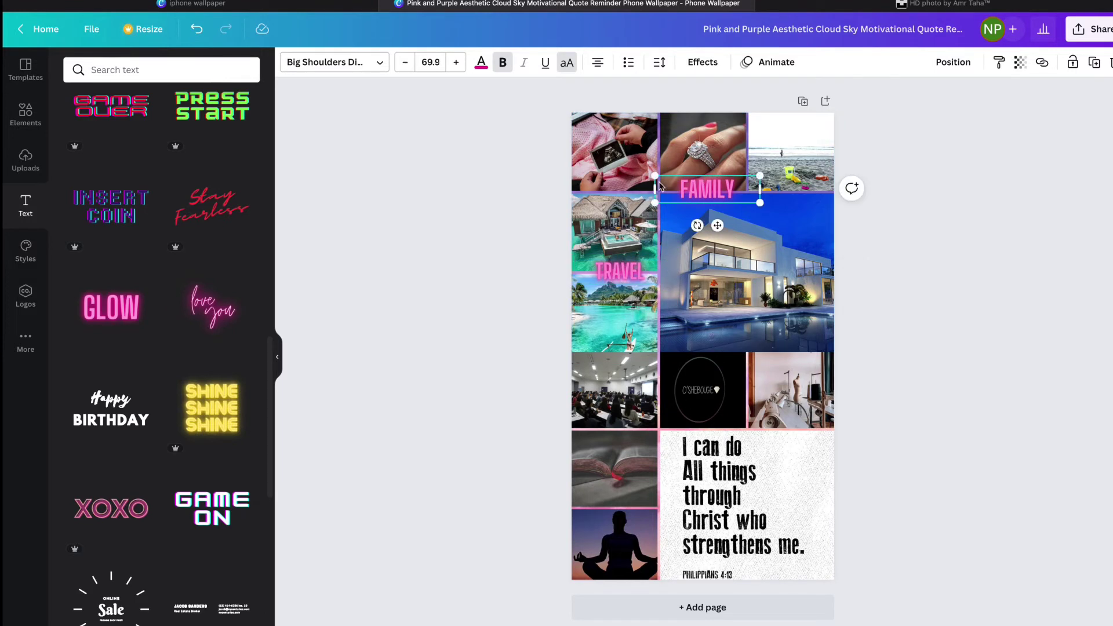
pyautogui.moveTo(656, 175); pyautogui.dragTo(666, 180)
pyautogui.moveTo(724, 226); pyautogui.dragTo(715, 226)
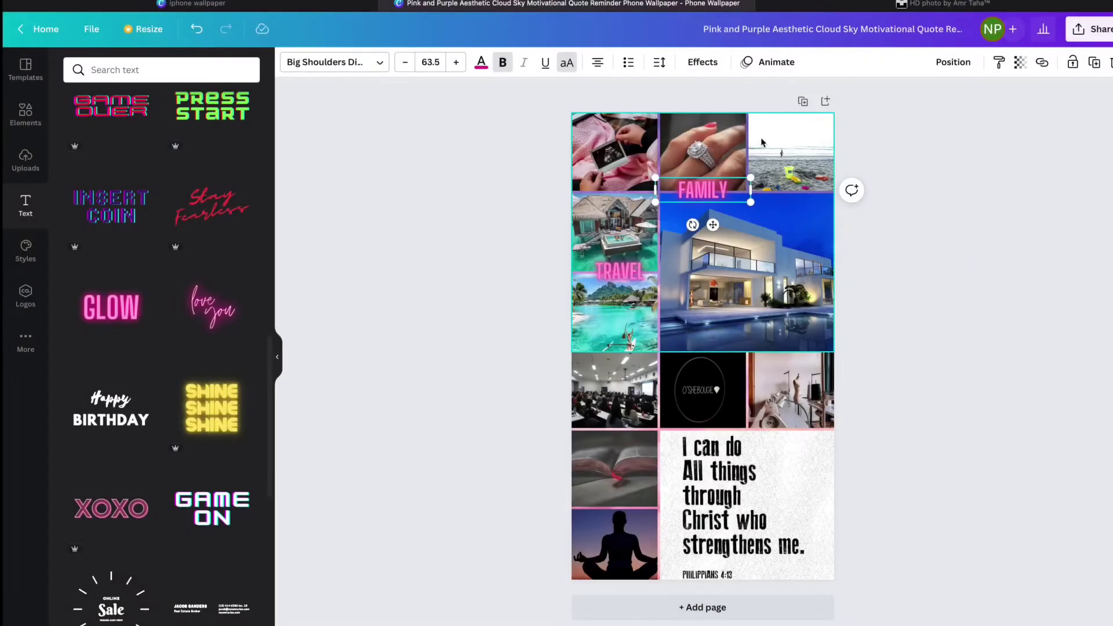
pyautogui.click(715, 137)
pyautogui.moveTo(715, 137); pyautogui.dragTo(720, 141)
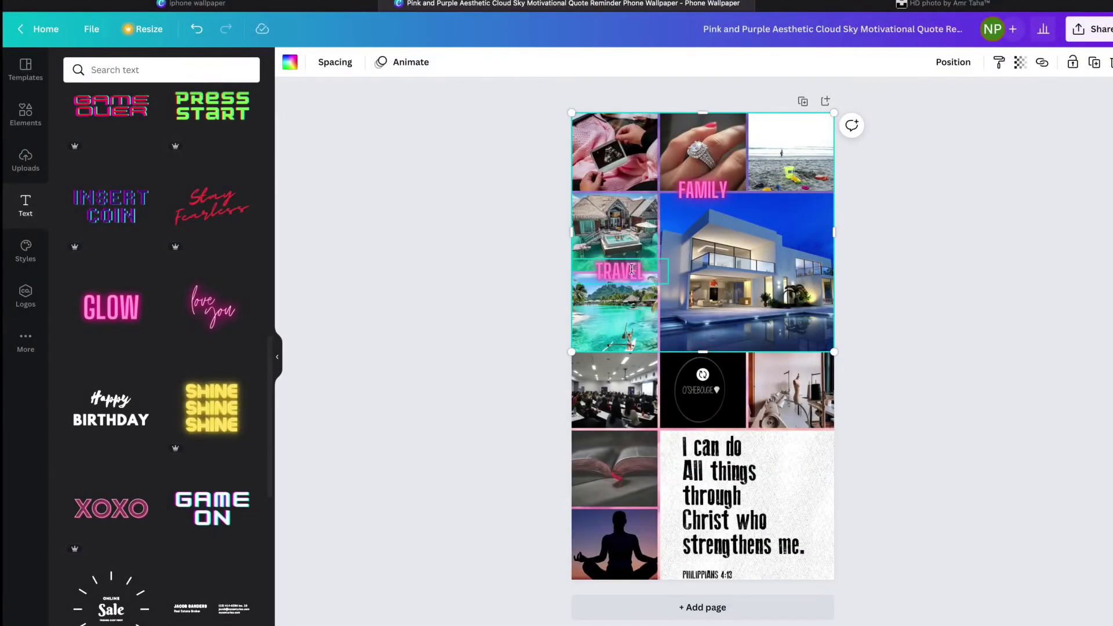
# - Place a copy of the TRAVEL label between the open book and meditation photos and change its text to FAITH
pyautogui.click(632, 268)
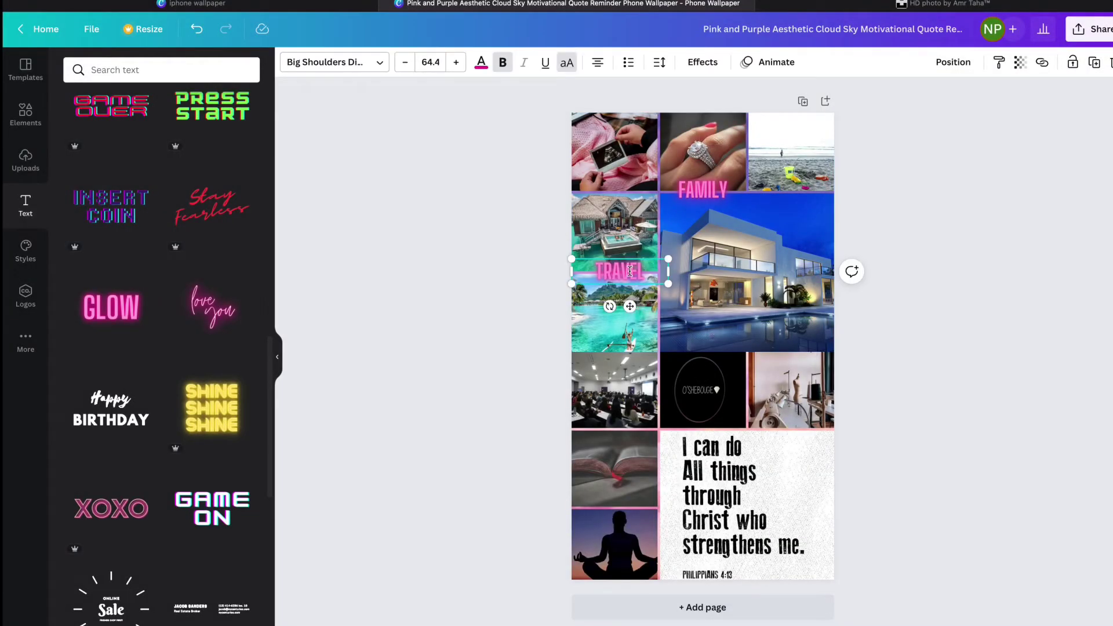
pyautogui.moveTo(626, 306); pyautogui.dragTo(642, 502)
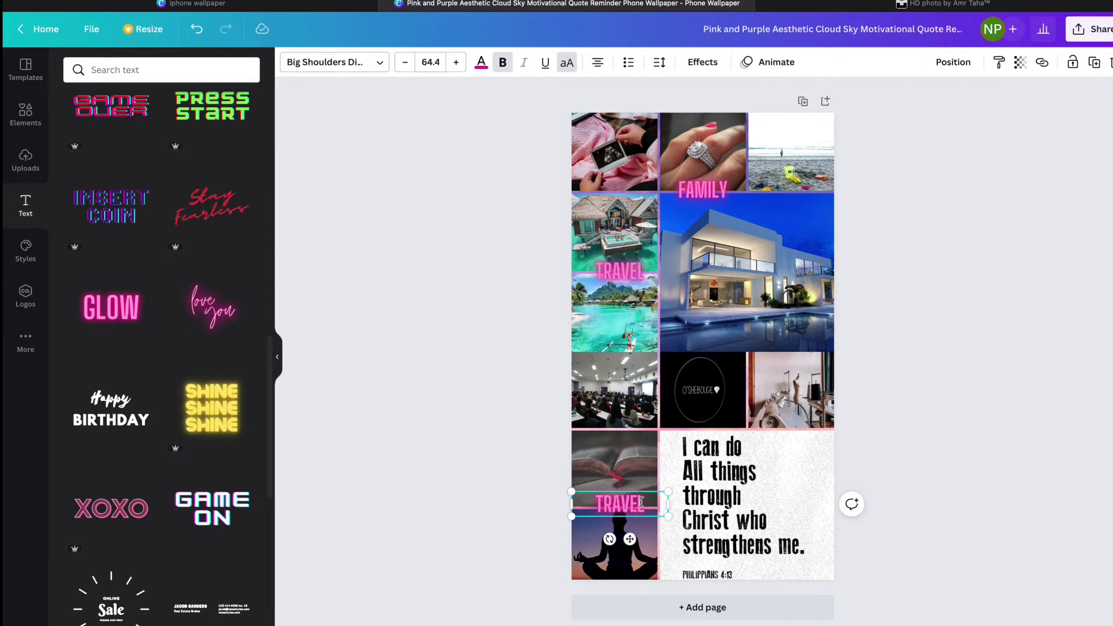
pyautogui.press('BackSpace')
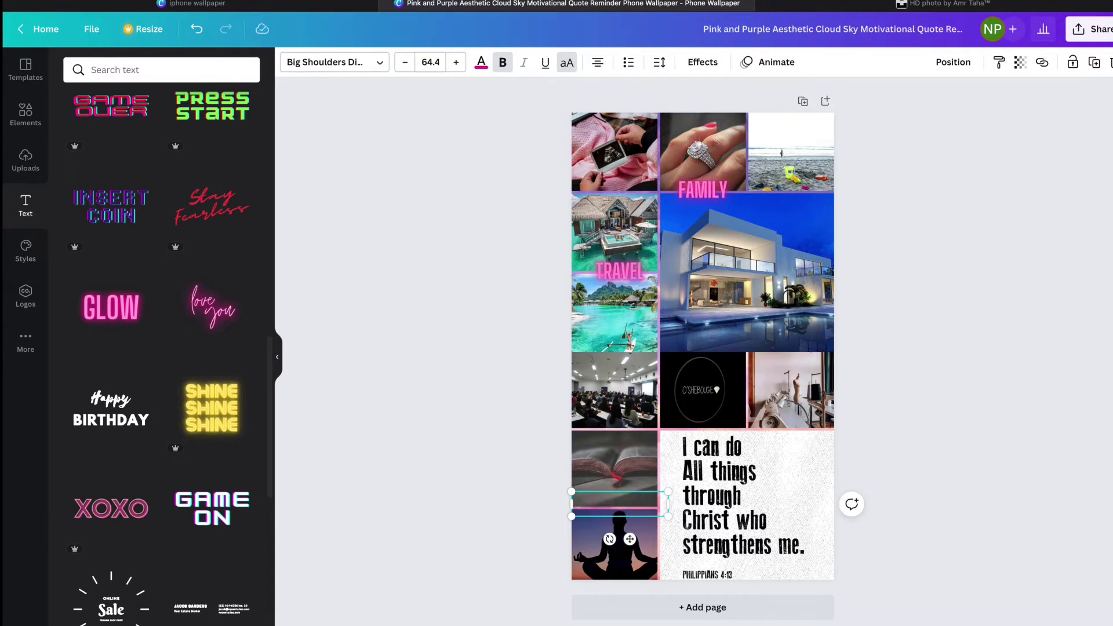
pyautogui.moveTo(629, 539); pyautogui.dragTo(628, 540)
pyautogui.click(617, 508)
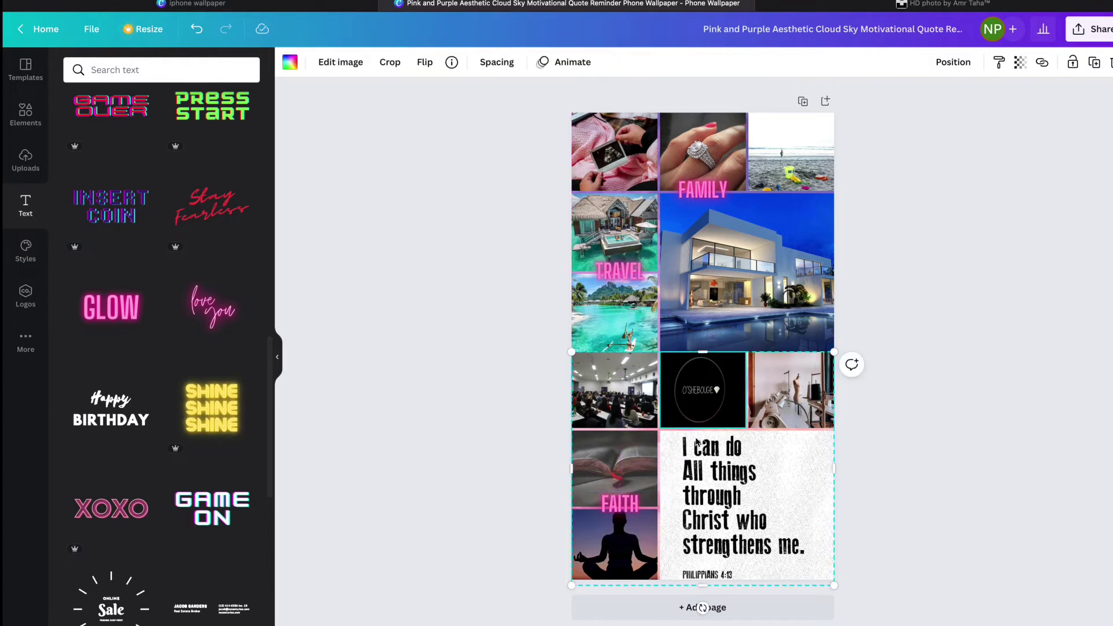
# - Duplicate the FAITH label onto the border between the house and black logo images and change its text to CAREER
pyautogui.click(617, 508)
pyautogui.click(1095, 63)
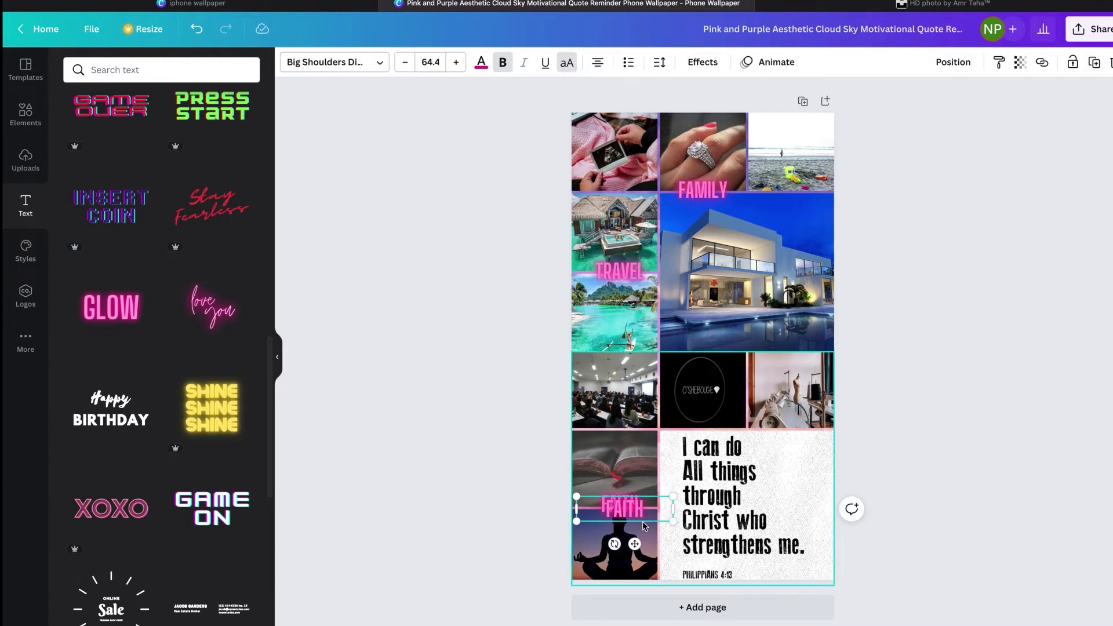
pyautogui.moveTo(643, 521); pyautogui.dragTo(712, 391)
pyautogui.doubleClick(720, 354)
pyautogui.write('CAREER')
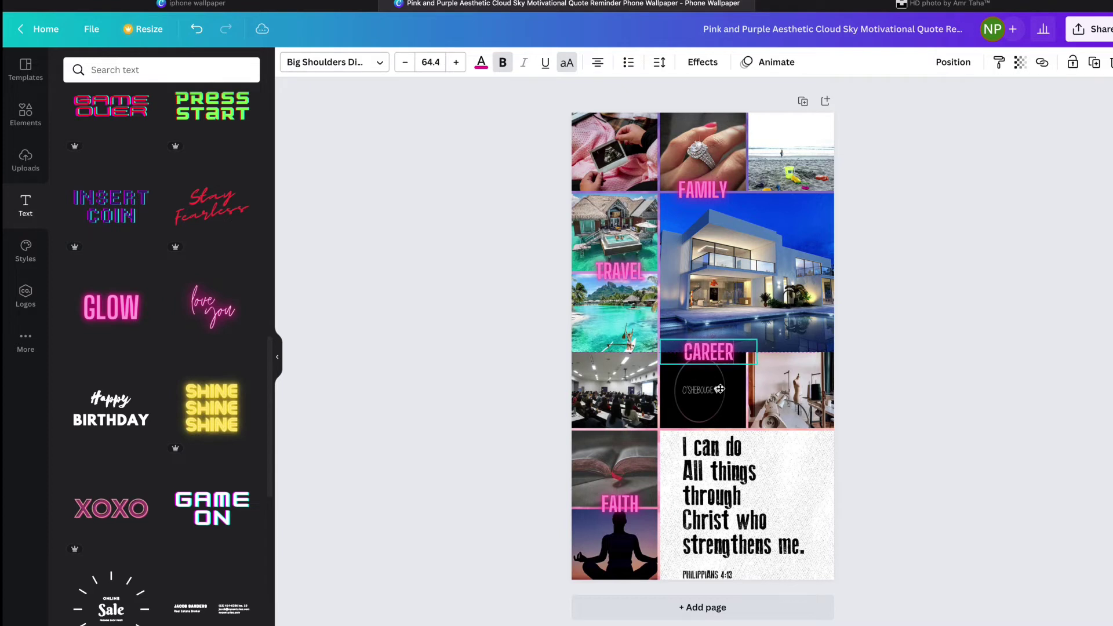
pyautogui.click(552, 346)
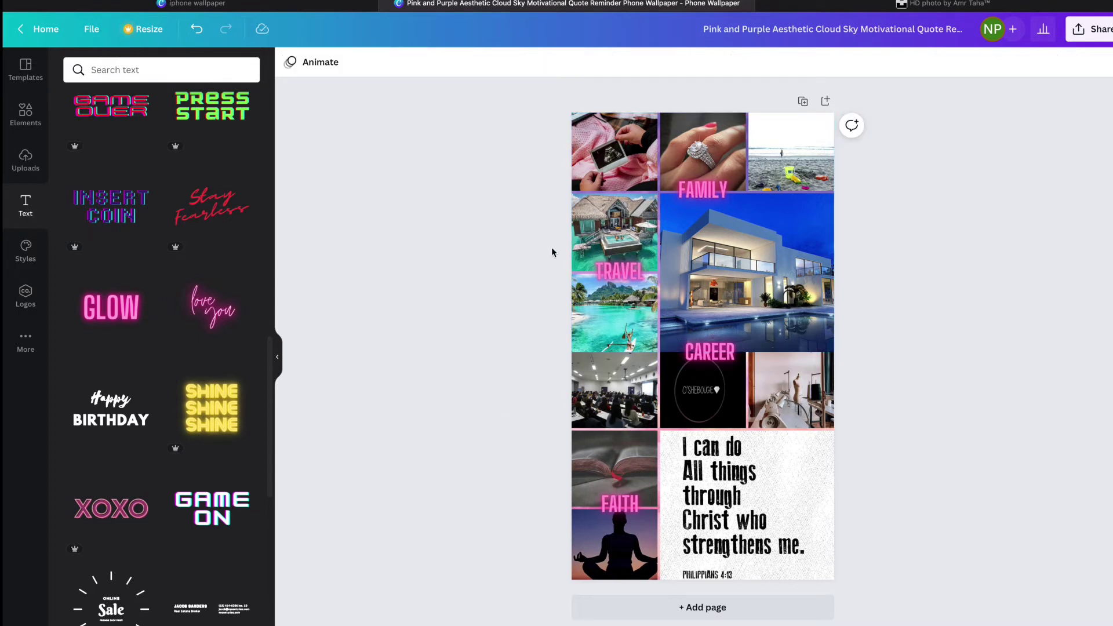
# - Look through the available styles, elements, uploads and templates, and browse the font combinations for other text designs
pyautogui.click(25, 255)
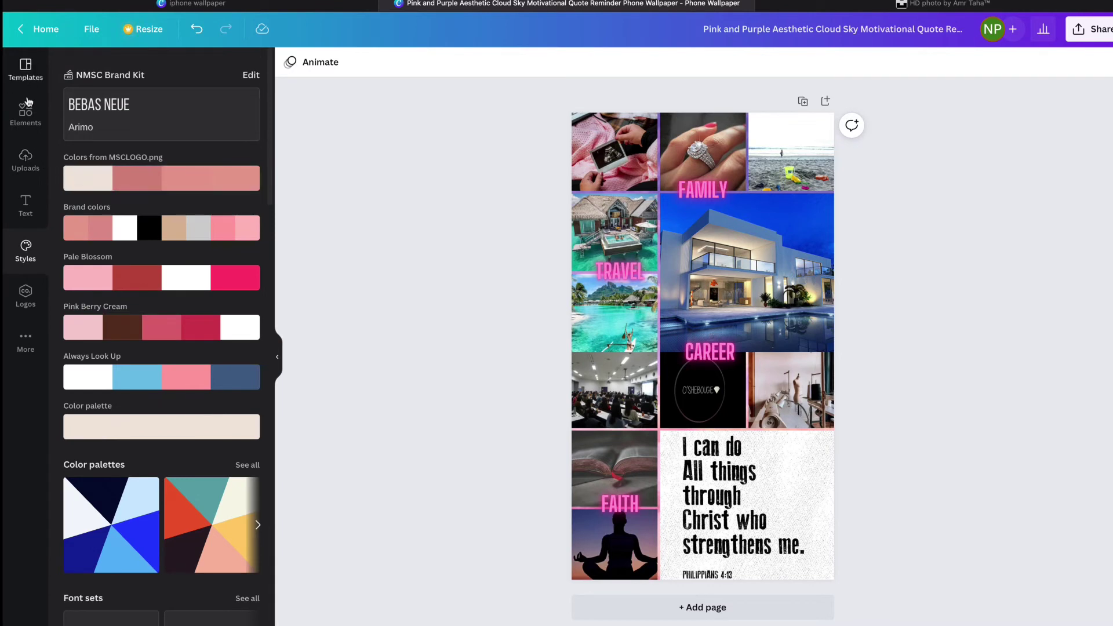
pyautogui.click(32, 119)
pyautogui.click(26, 158)
pyautogui.click(32, 81)
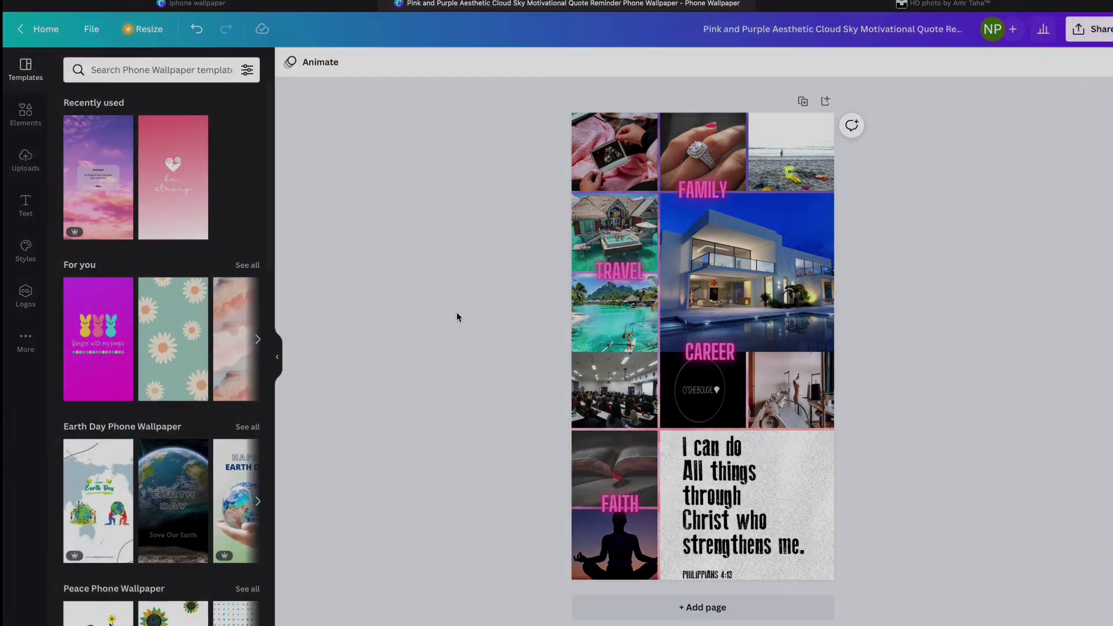
pyautogui.click(26, 204)
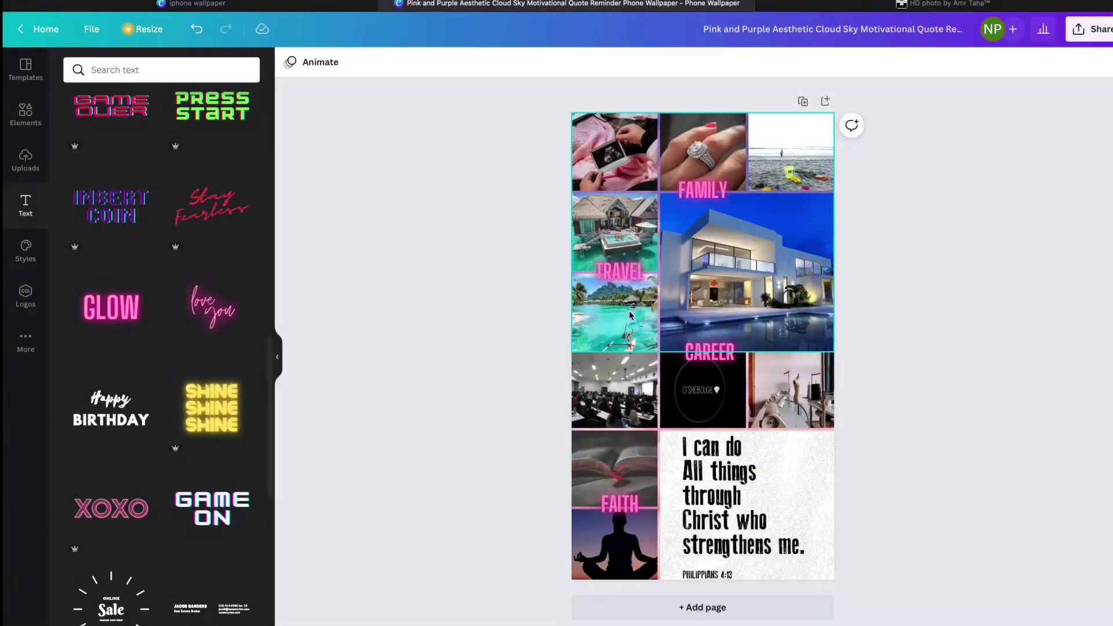
pyautogui.click(722, 355)
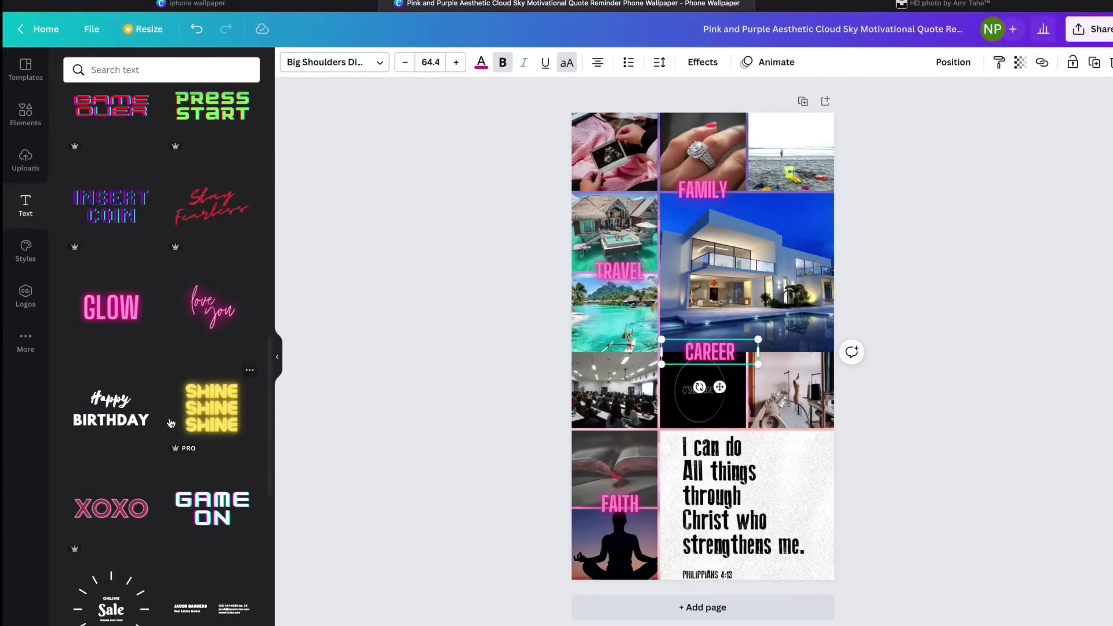
pyautogui.scroll(-9, 130, 443)
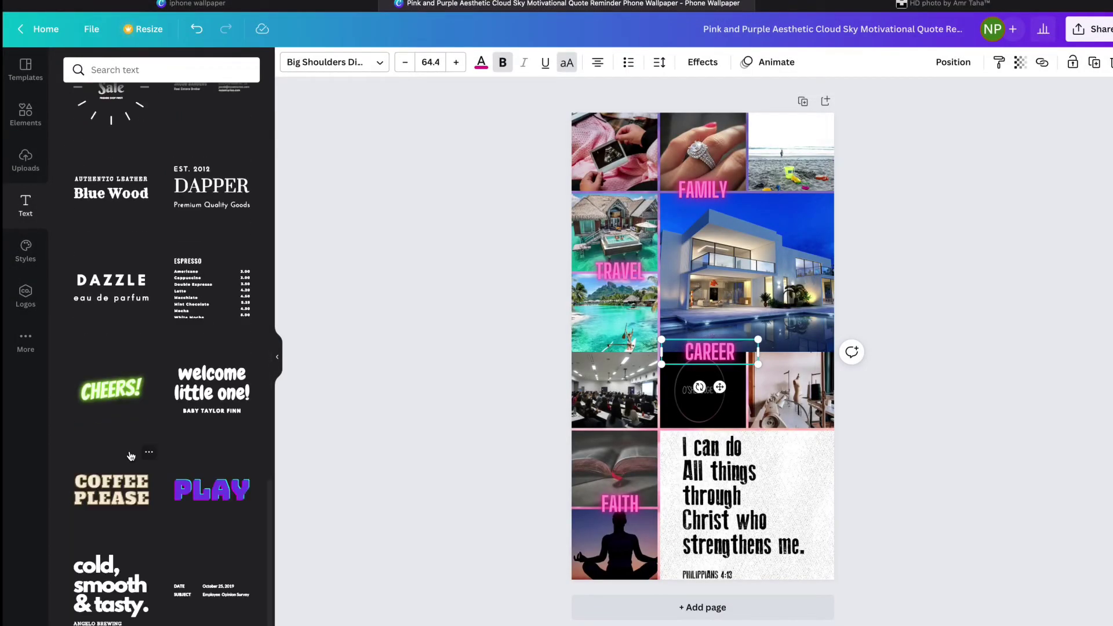
pyautogui.scroll(-13, 183, 386)
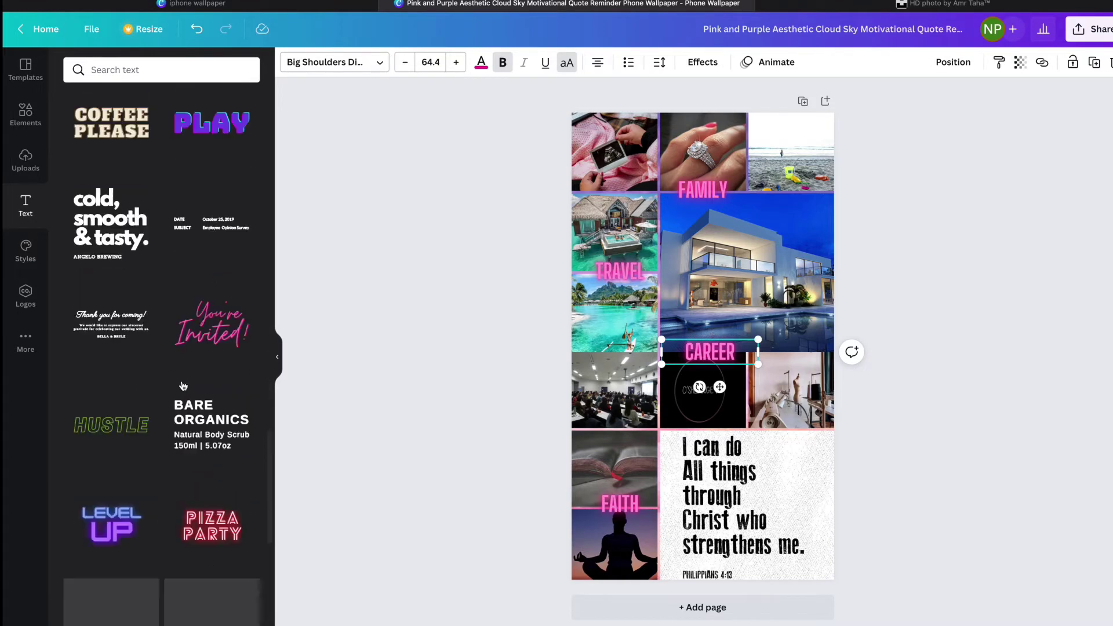
pyautogui.scroll(-10, 183, 392)
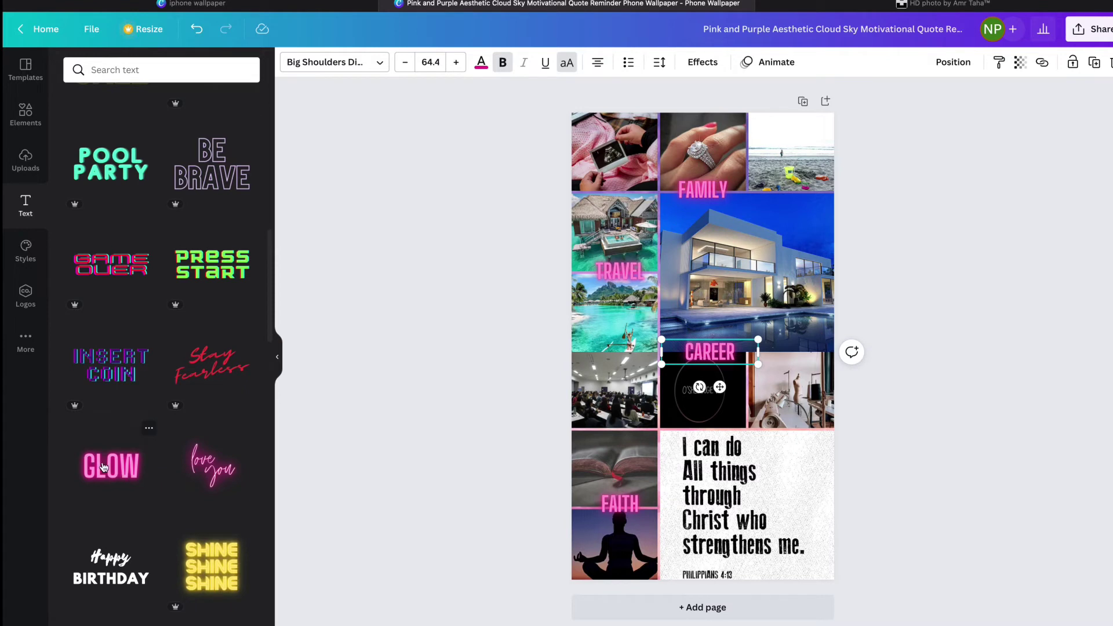
# - Add the neon GLOW text design over the house photo and change its text to VISION BOARD
pyautogui.click(103, 467)
pyautogui.moveTo(770, 346); pyautogui.dragTo(778, 312)
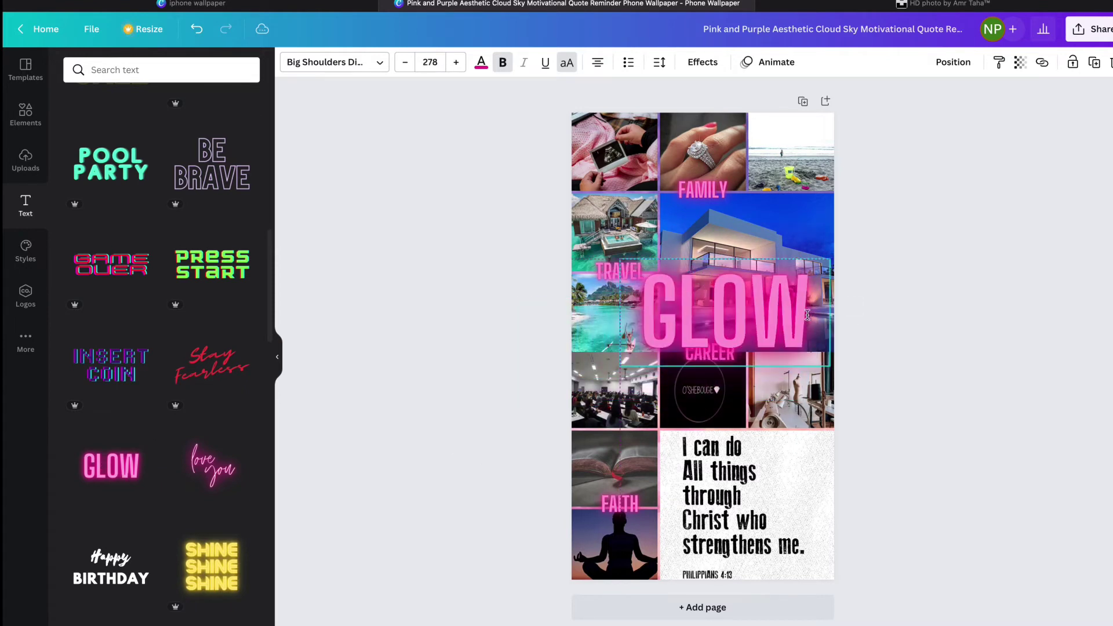
pyautogui.doubleClick(777, 312)
pyautogui.write('VISION')
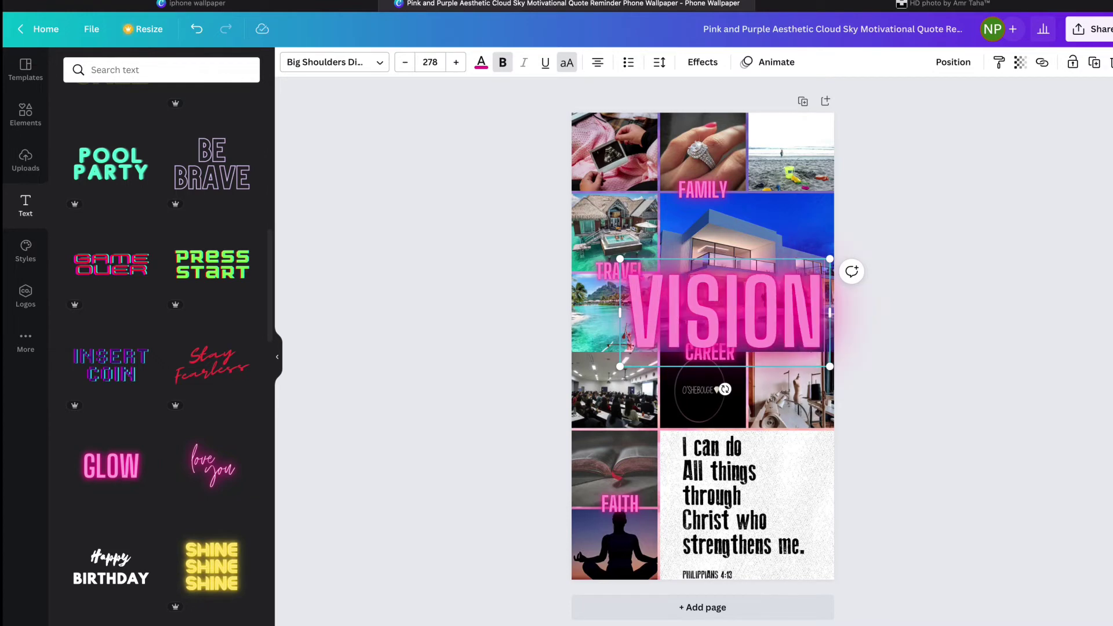
pyautogui.press('Return')
pyautogui.write('BOARD')
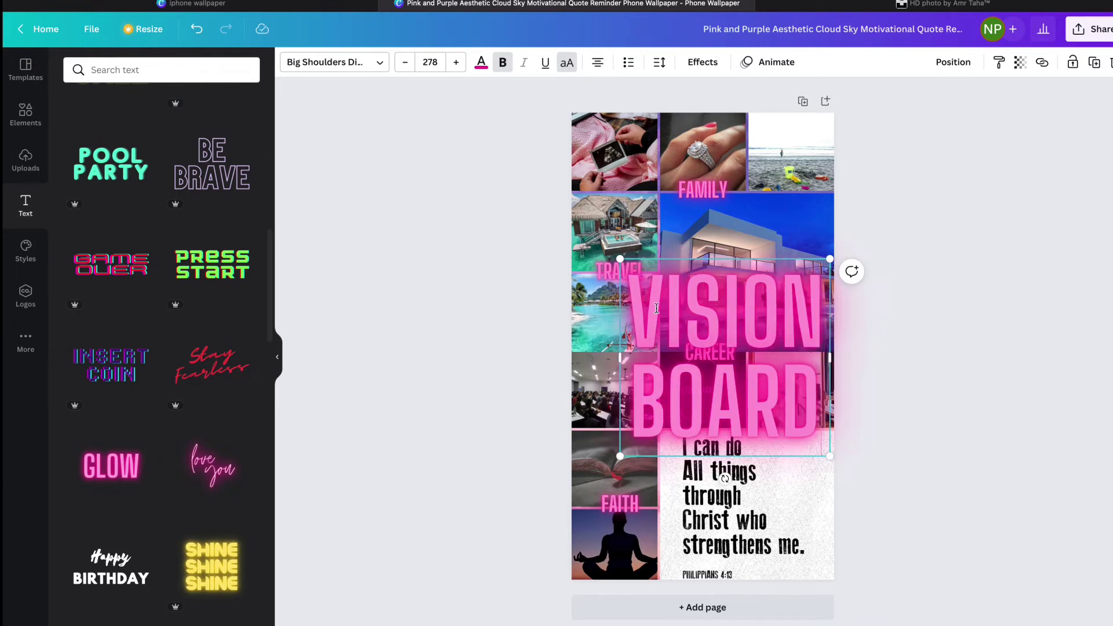
# - Insert the word LIFE in front of VISION BOARD in the large neon title
pyautogui.rightClick(634, 306)
pyautogui.press('Escape')
pyautogui.click(779, 303)
pyautogui.click(636, 308)
pyautogui.write('LIFE')
pyautogui.press('Return')
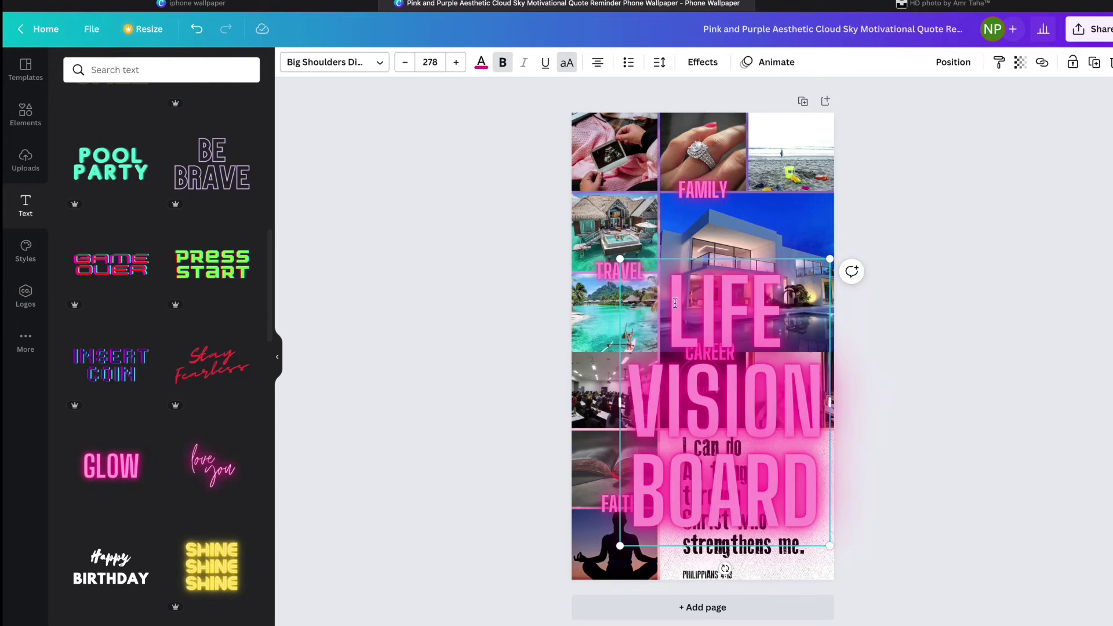
# - Reduce the LIFE VISION BOARD title's font size to 170
pyautogui.click(405, 64)
pyautogui.click(405, 64)
pyautogui.click(405, 64)
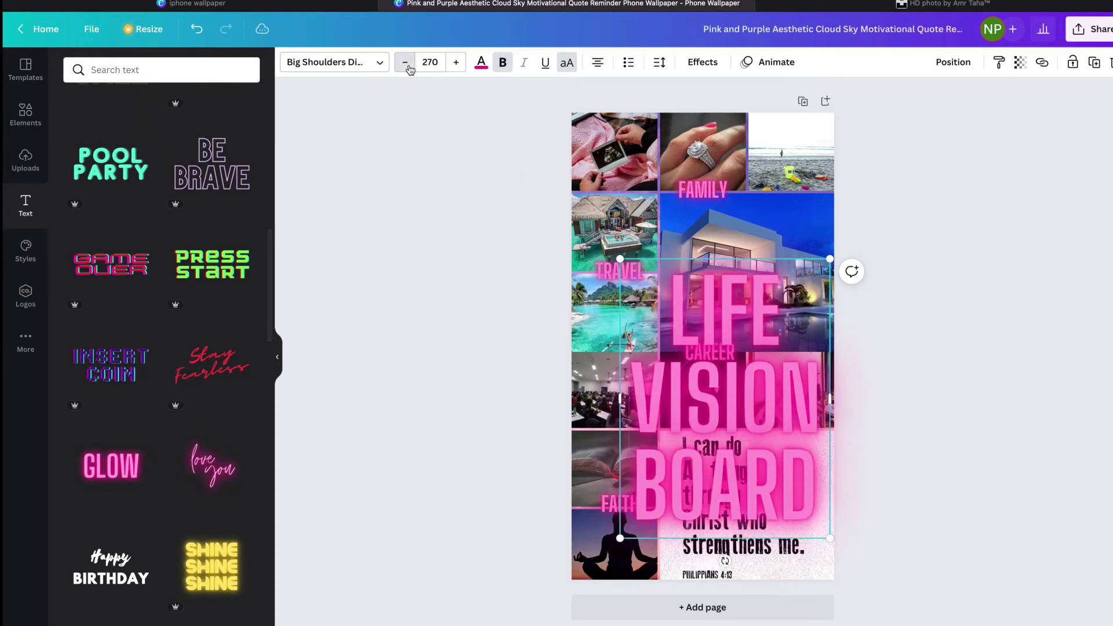
pyautogui.click(405, 63)
pyautogui.click(405, 64)
pyautogui.click(405, 64)
pyautogui.click(405, 64)
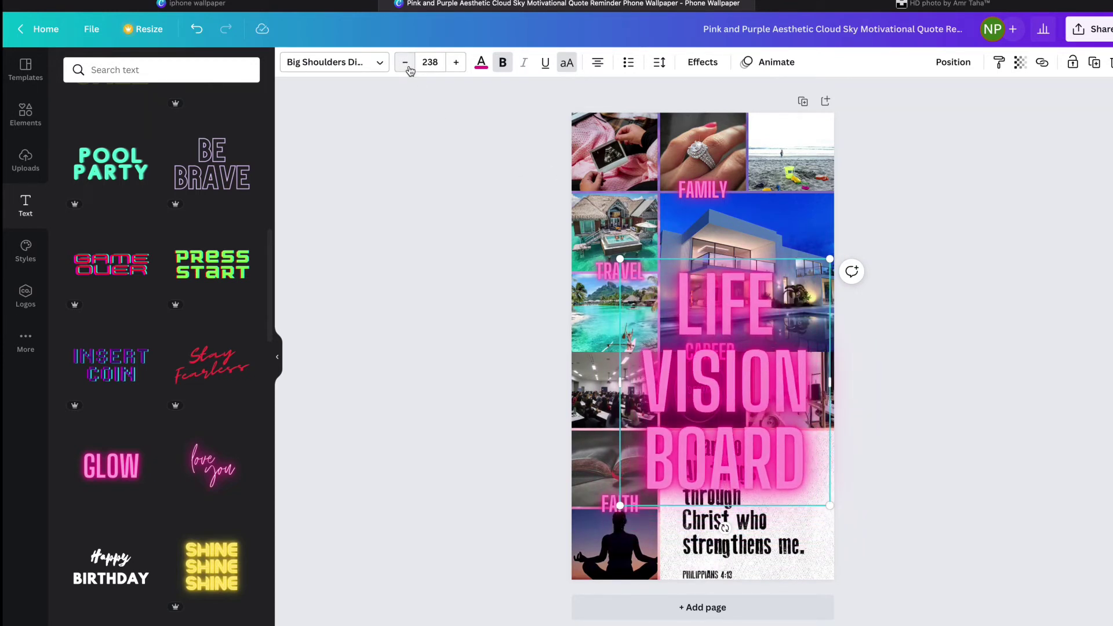
pyautogui.click(405, 64)
pyautogui.click(407, 64)
pyautogui.click(407, 64)
pyautogui.click(406, 64)
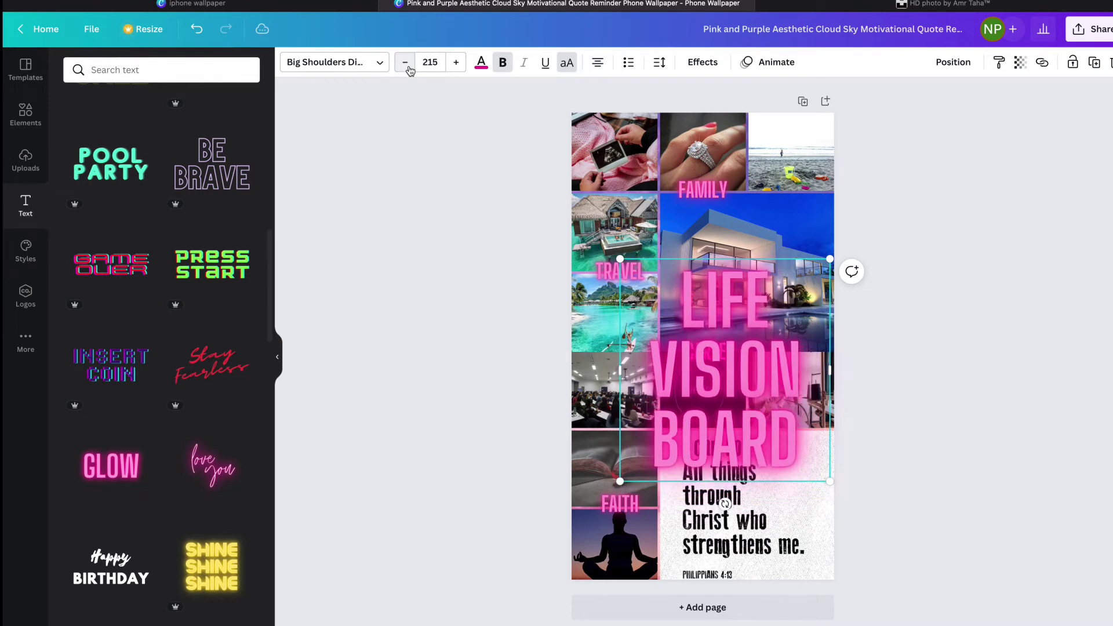
pyautogui.click(406, 64)
pyautogui.click(406, 64)
pyautogui.click(407, 64)
pyautogui.click(406, 63)
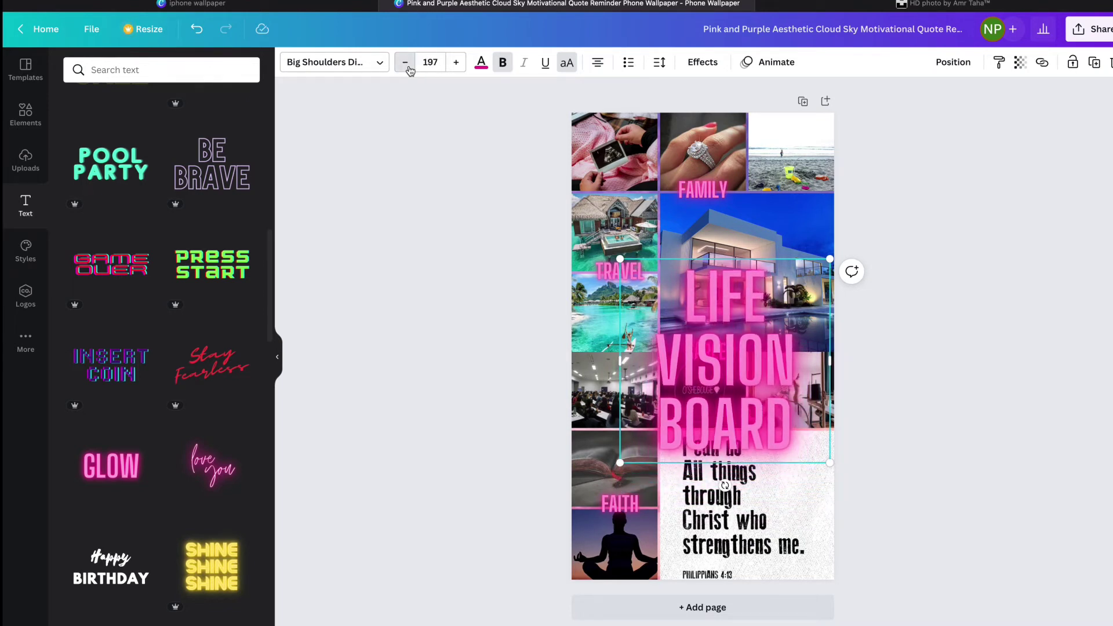
pyautogui.click(406, 64)
pyautogui.click(406, 64)
pyautogui.click(405, 64)
pyautogui.click(406, 64)
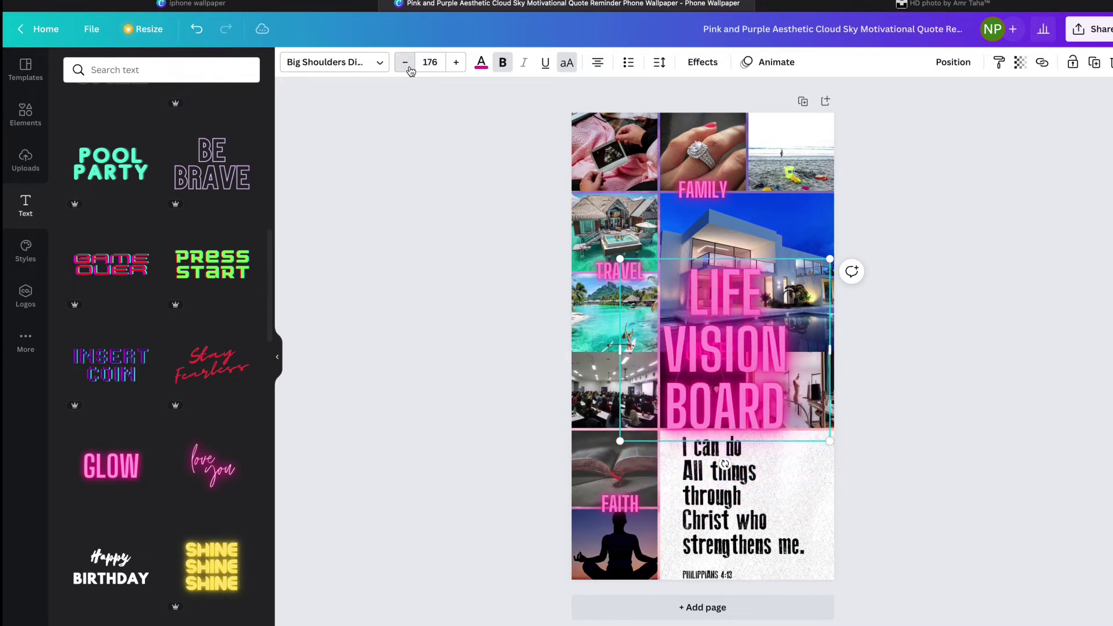
pyautogui.click(405, 63)
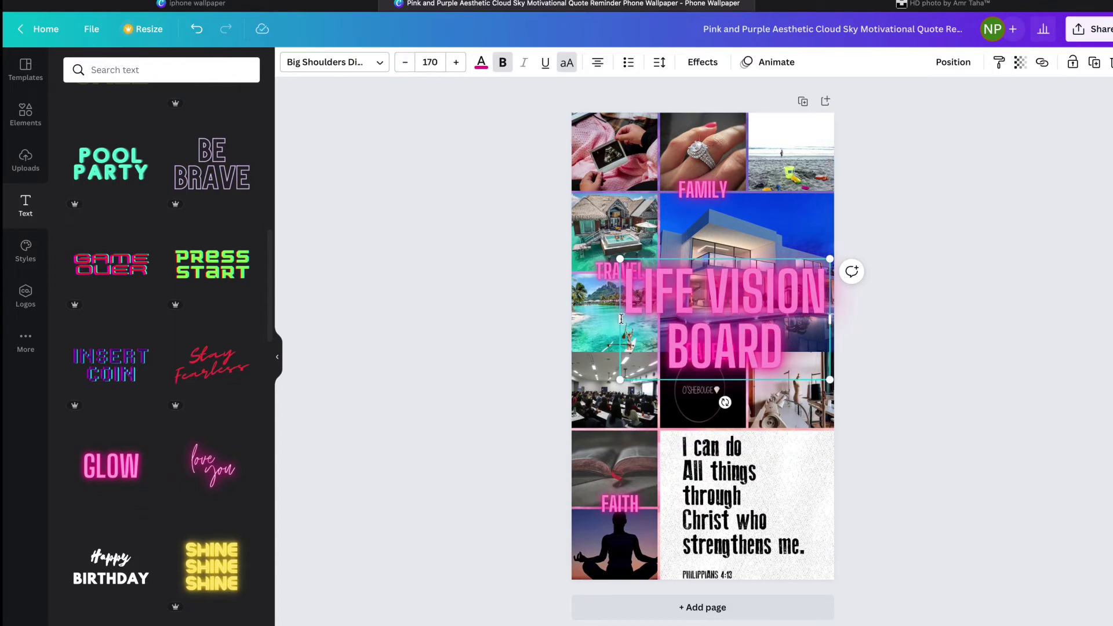
# - Widen the title's text box to about the full page width and set its font size to 120
pyautogui.moveTo(621, 319); pyautogui.dragTo(568, 319)
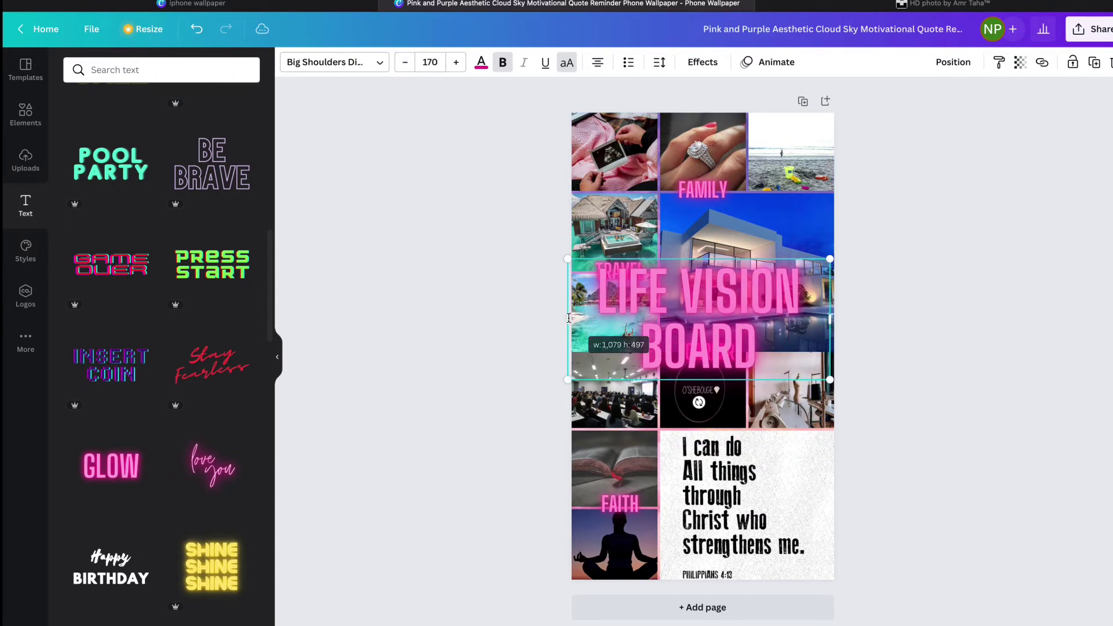
pyautogui.click(421, 64)
pyautogui.write('150')
pyautogui.press('Return')
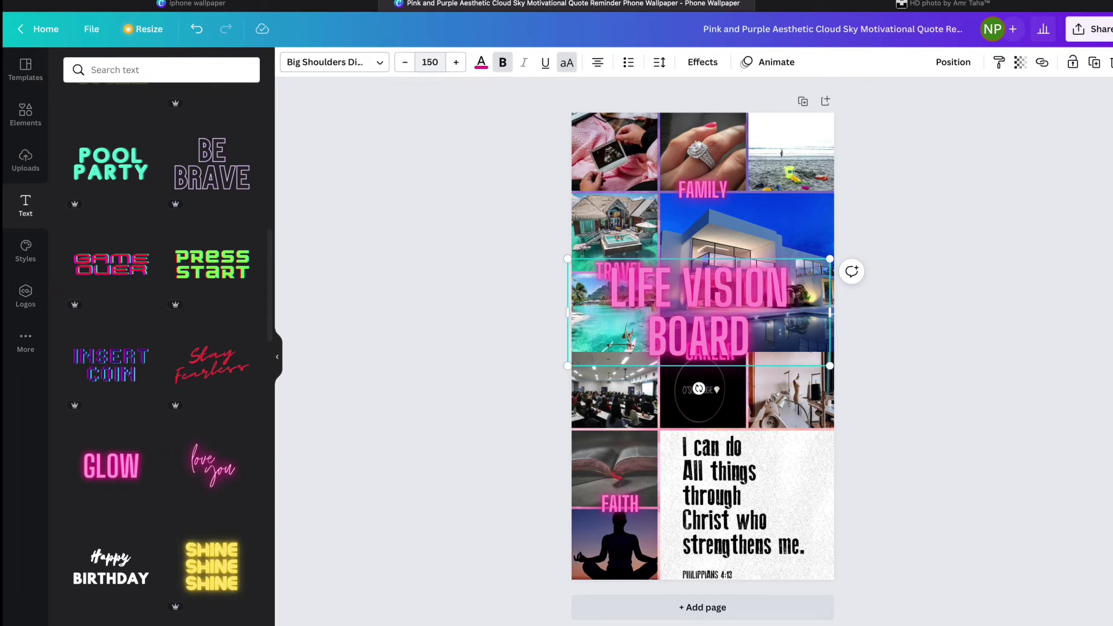
pyautogui.click(425, 63)
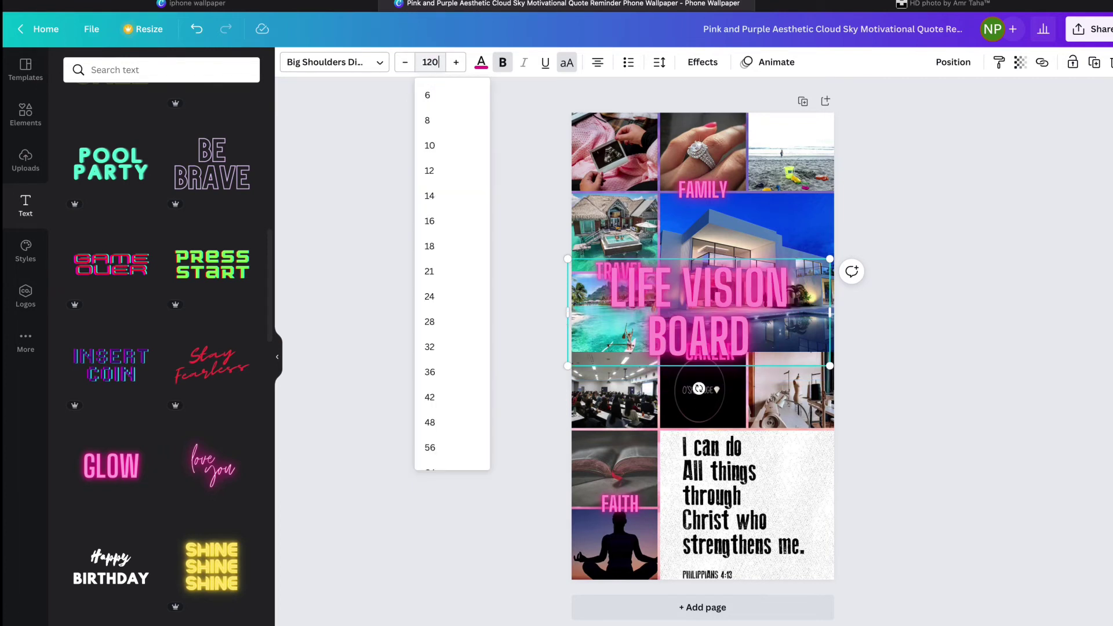
pyautogui.write('120')
pyautogui.press('Return')
pyautogui.press('Escape')
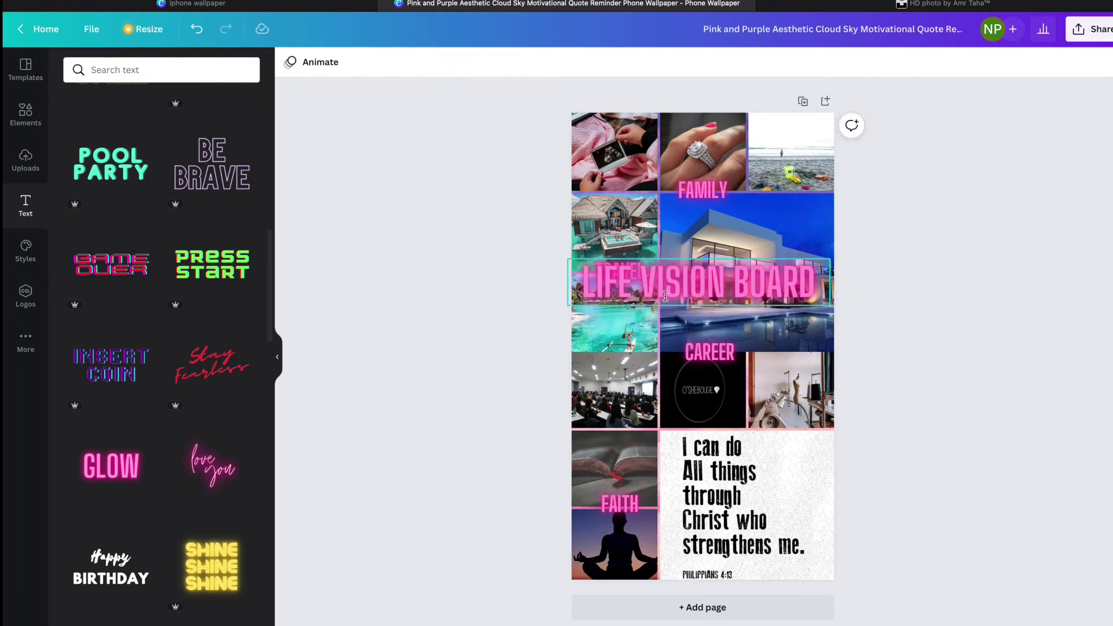
# - Move the title lower over the house photo and place the CAREER label at the bottom of the black logo image
pyautogui.click(666, 297)
pyautogui.moveTo(622, 283); pyautogui.dragTo(642, 319)
pyautogui.moveTo(702, 348); pyautogui.dragTo(698, 409)
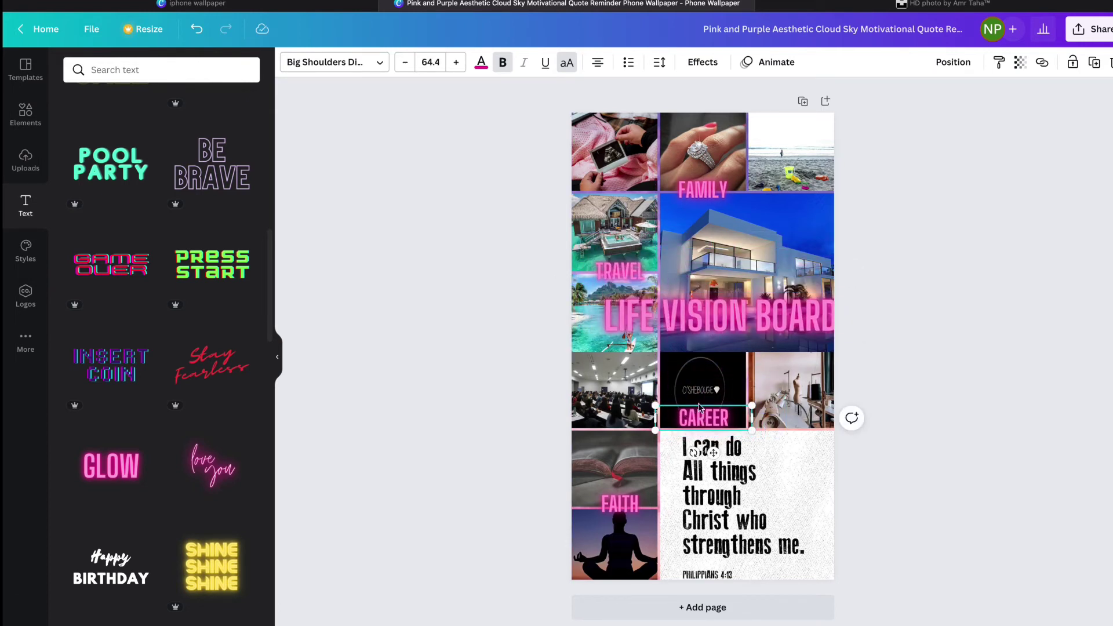
# - Scale down the LIFE VISION BOARD title and fit it along the bottom edge of the house photo
pyautogui.click(773, 332)
pyautogui.moveTo(851, 343); pyautogui.dragTo(777, 341)
pyautogui.click(512, 317)
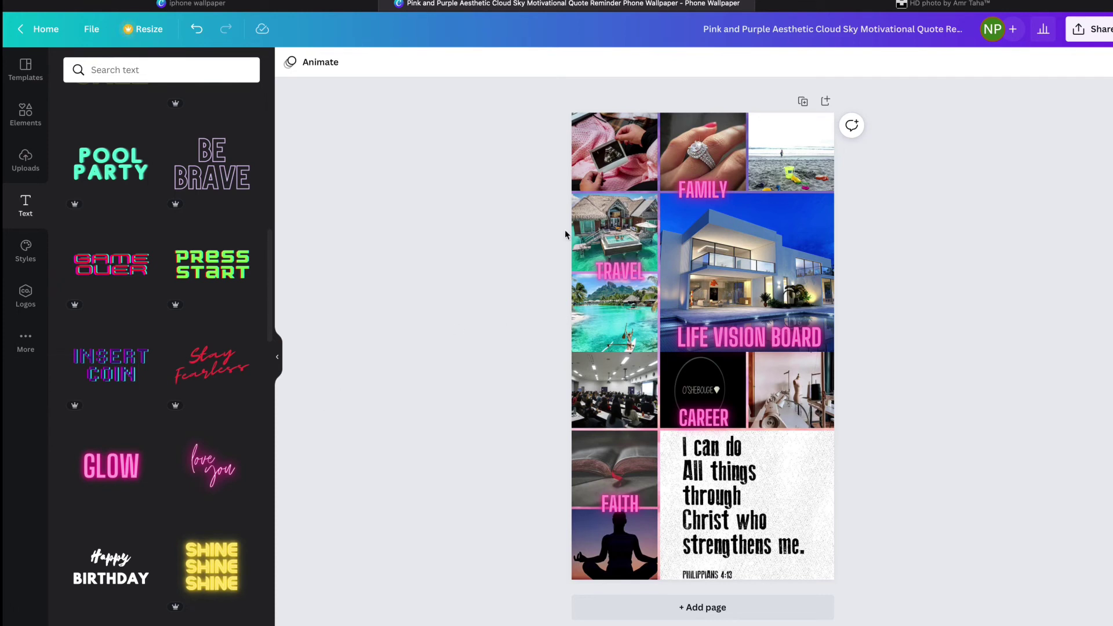
# - Enlarge the FAMILY label to size 70.5 and widen its text box on both sides beneath the ring photo
pyautogui.click(703, 190)
pyautogui.click(462, 70)
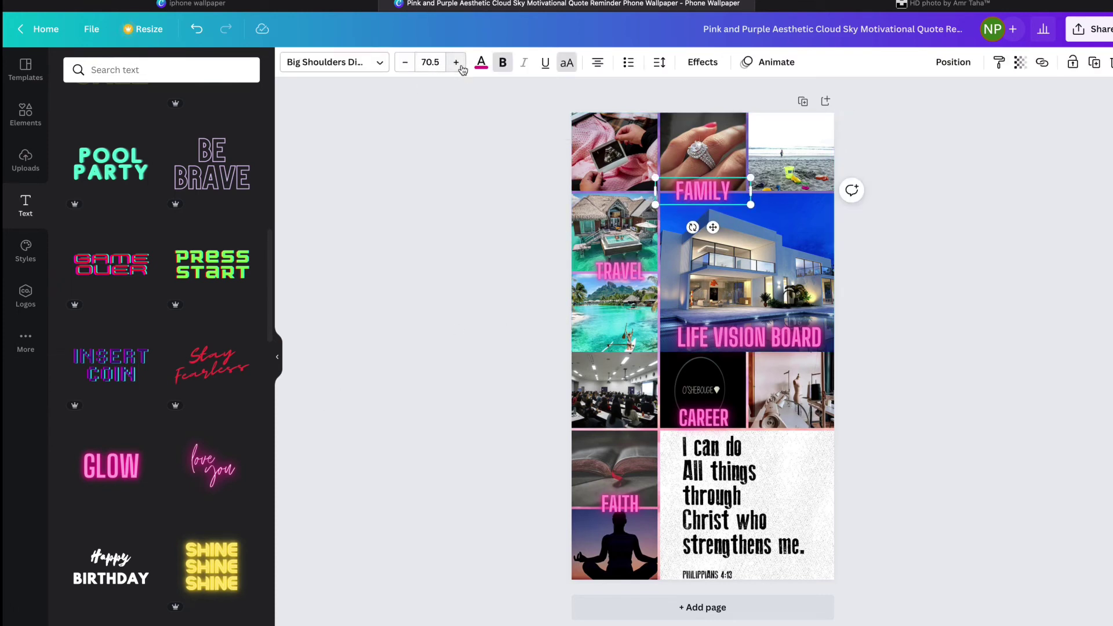
pyautogui.moveTo(753, 192); pyautogui.dragTo(784, 192)
pyautogui.moveTo(650, 195); pyautogui.dragTo(636, 193)
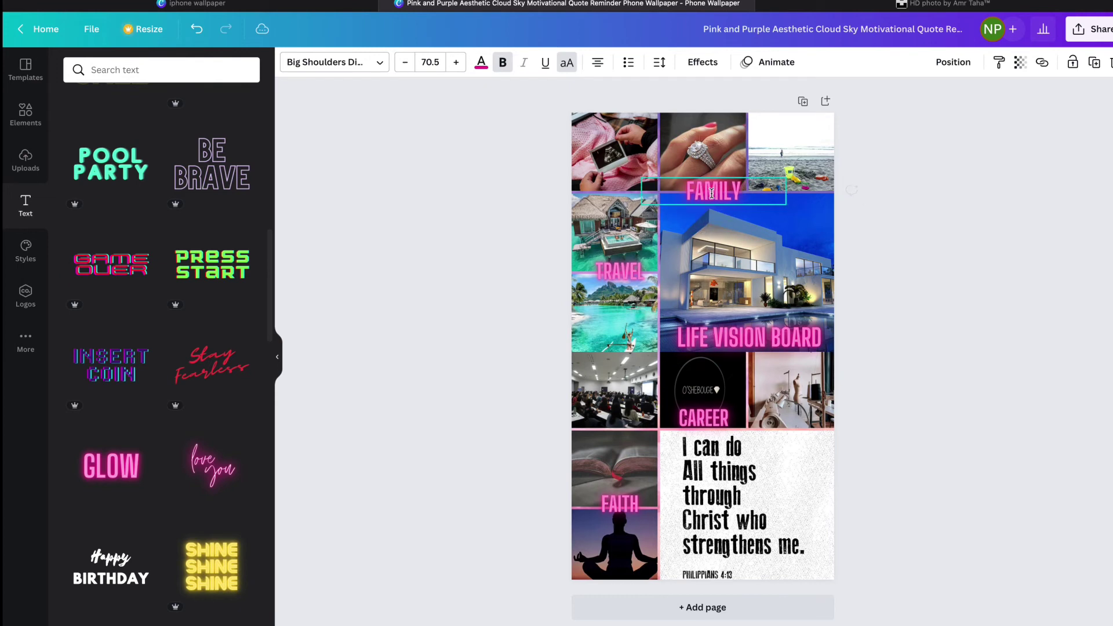
# - Enlarge the TRAVEL label slightly between the two resort photos and shift the CAREER label into line with FAMILY
pyautogui.click(632, 271)
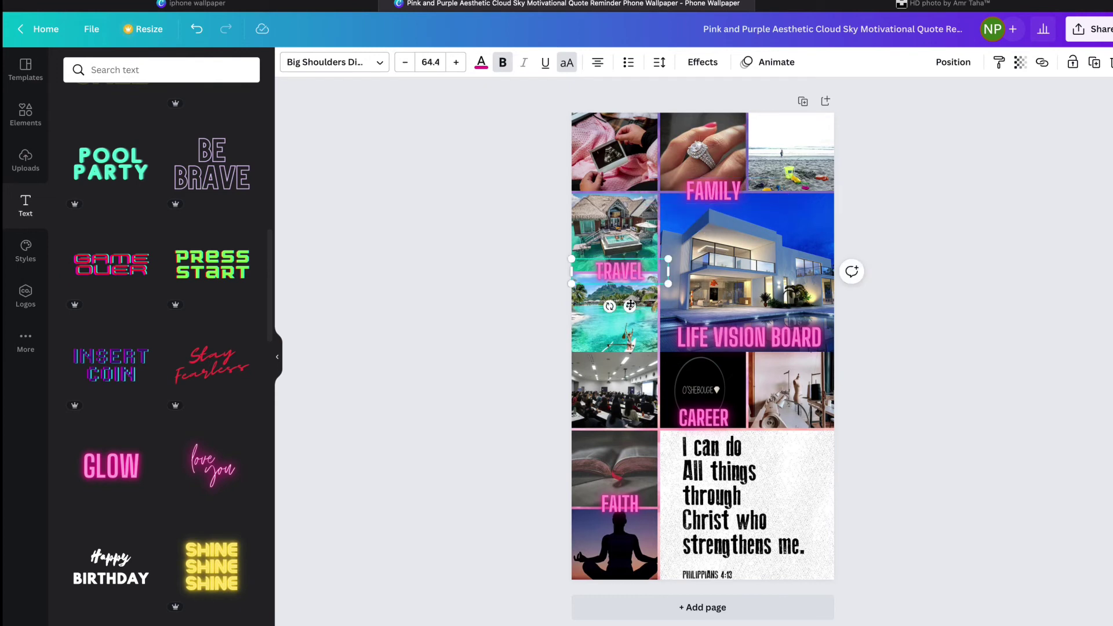
pyautogui.moveTo(669, 284); pyautogui.dragTo(635, 312)
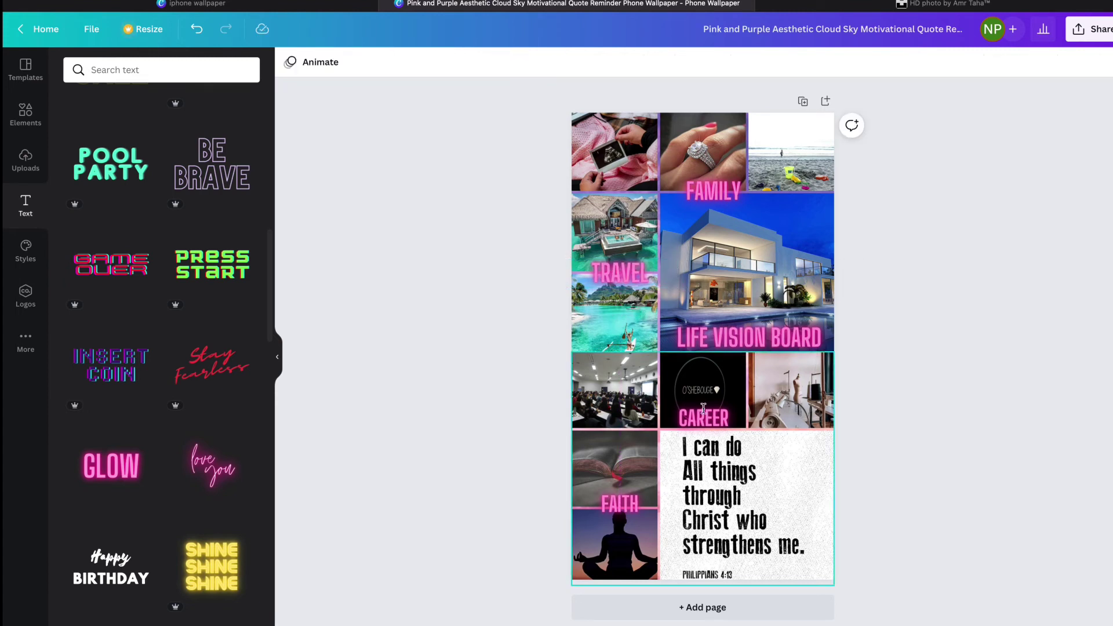
pyautogui.click(670, 417)
pyautogui.moveTo(652, 410); pyautogui.dragTo(662, 410)
# - Enlarge the FAITH label to size 69.8 and align it with TRAVEL on the border between the book and meditation photos
pyautogui.click(624, 509)
pyautogui.moveTo(572, 493); pyautogui.dragTo(566, 491)
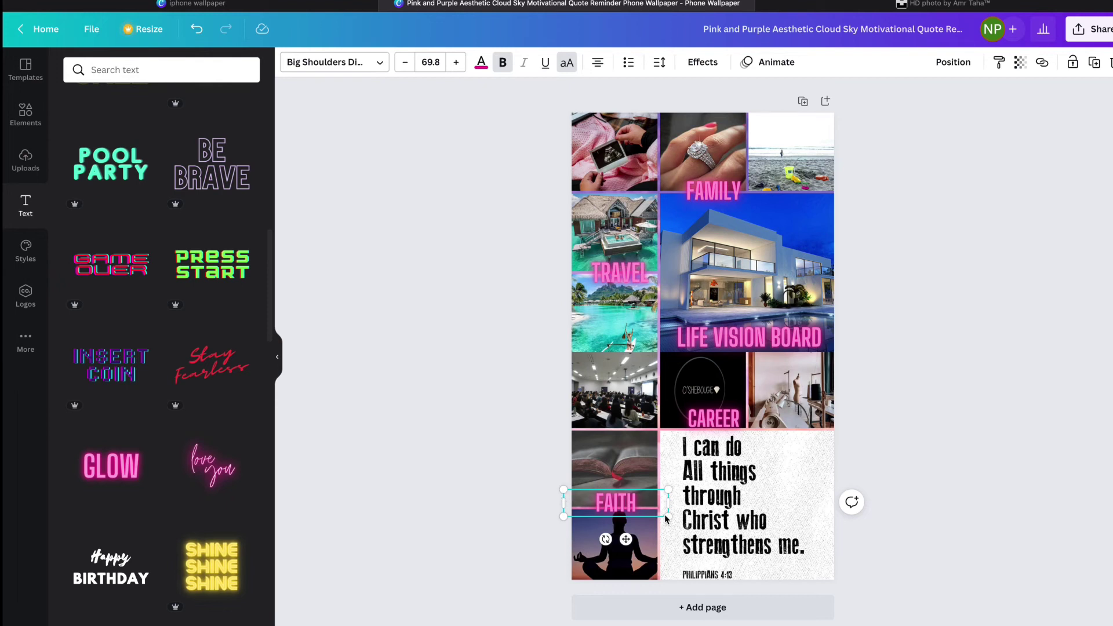
pyautogui.moveTo(669, 518); pyautogui.dragTo(636, 505)
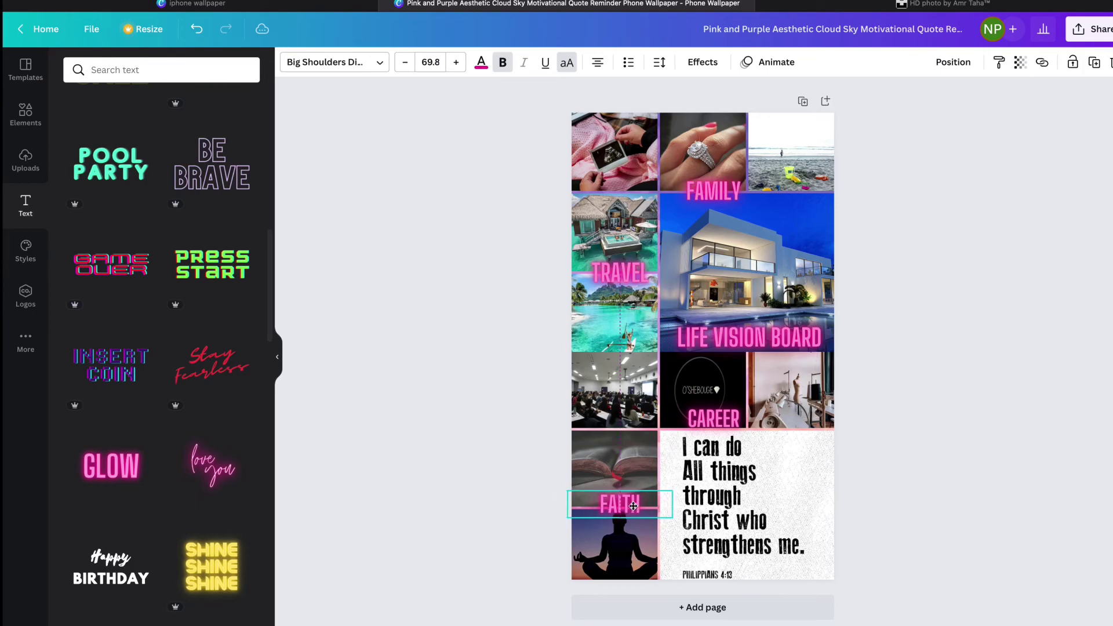
pyautogui.click(930, 212)
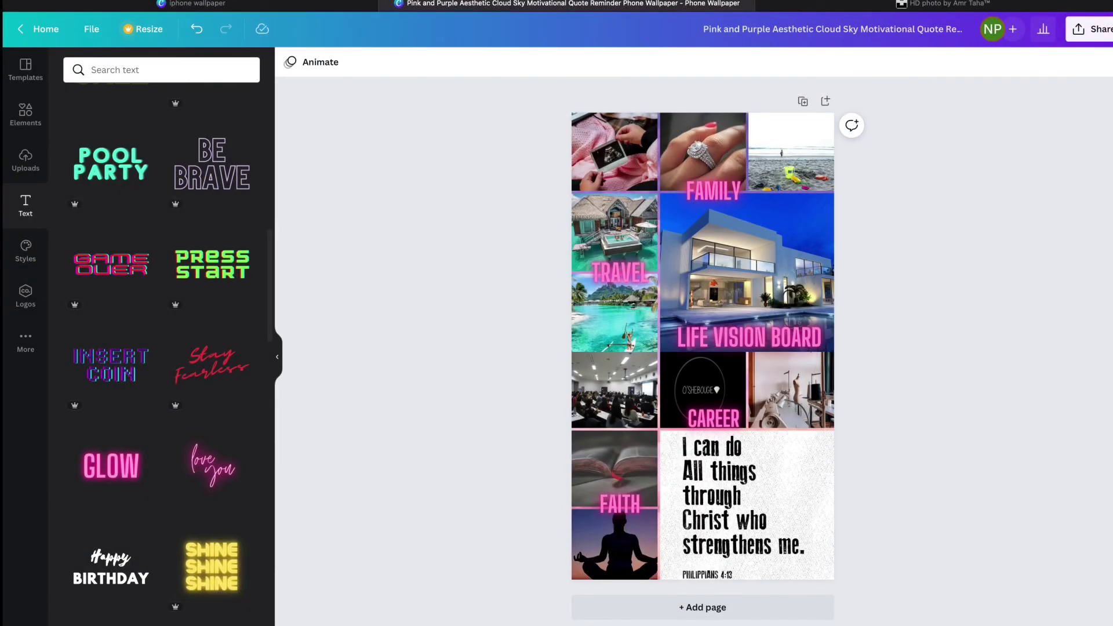
pyautogui.click(1090, 29)
pyautogui.press('Escape')
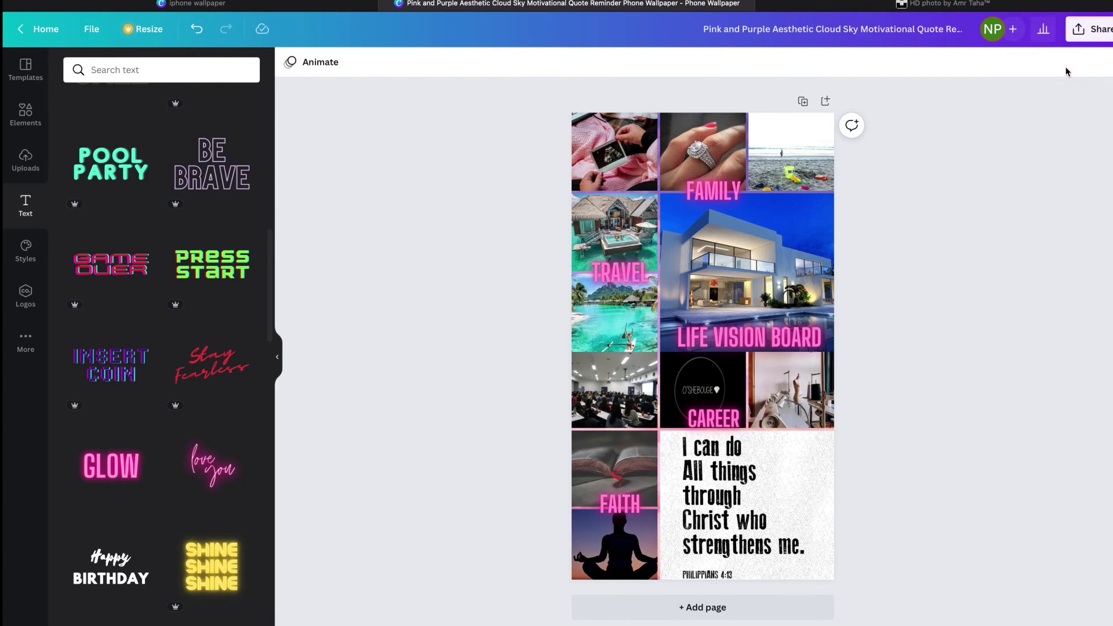